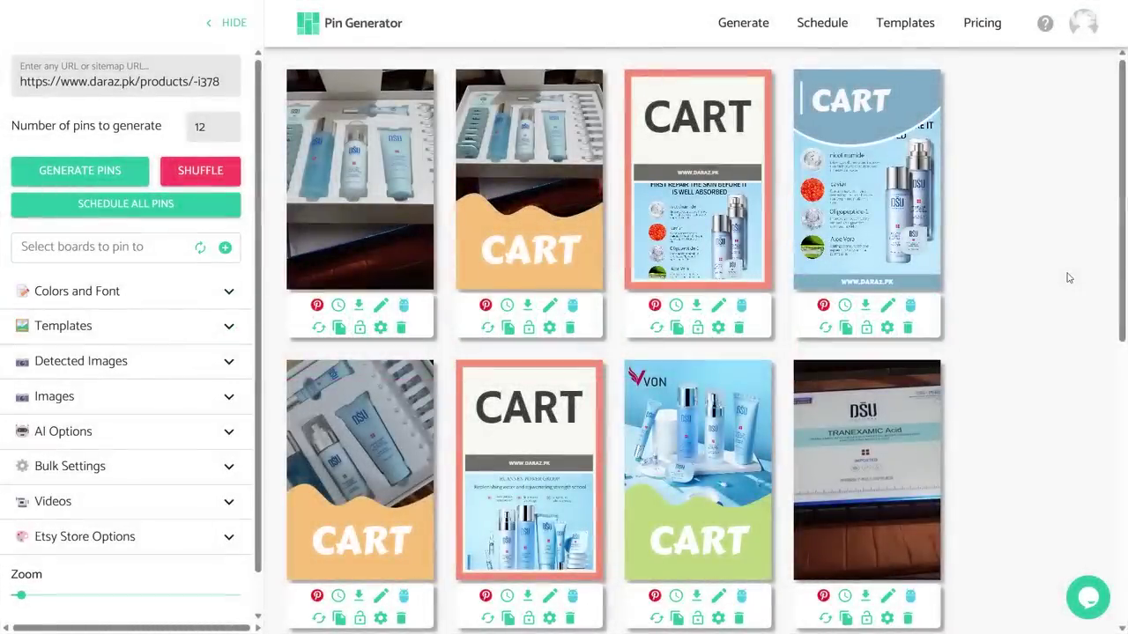
# Step: Review the 12 generated product pins and show the first pin's Add to queue, Pick date and Create AutoPin options
pyautogui.scroll(-4, 608, 365)
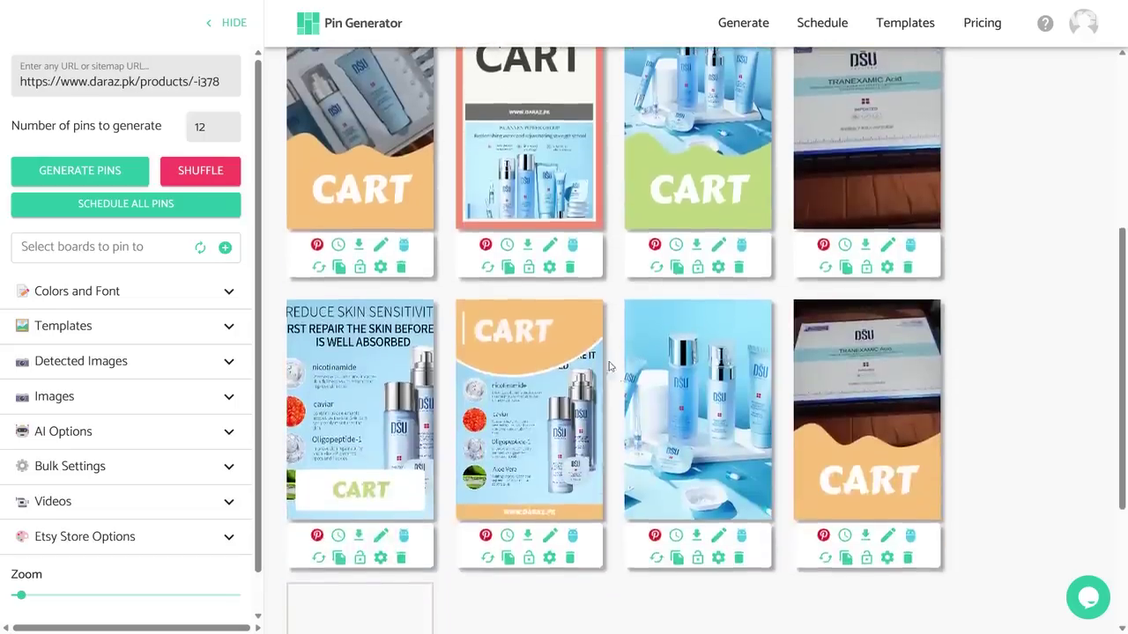
pyautogui.scroll(4, 617, 367)
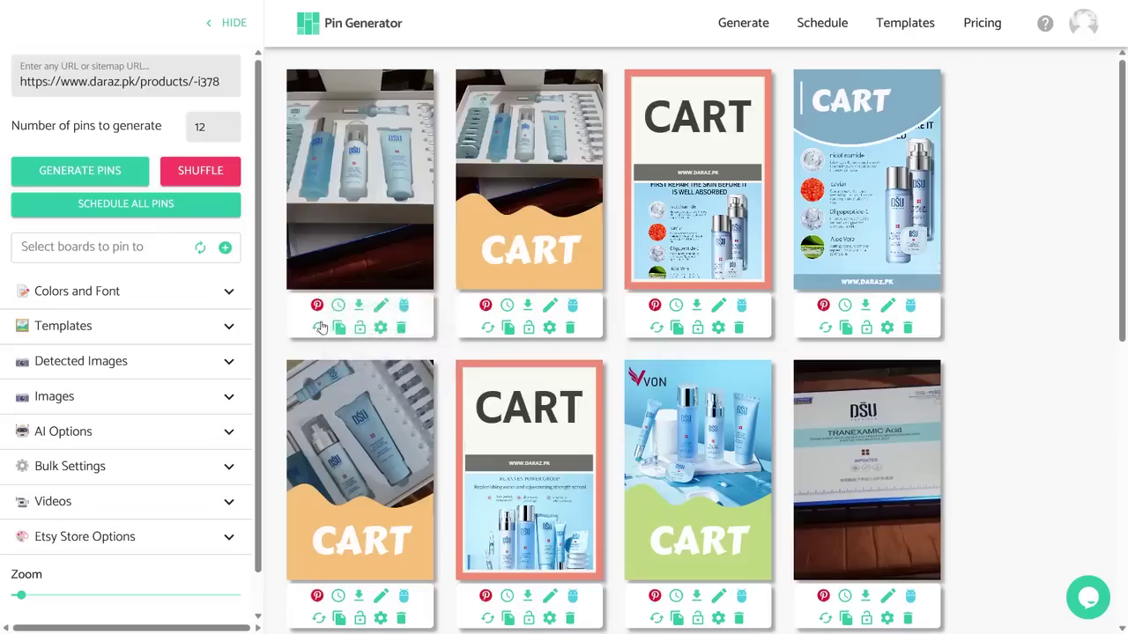
pyautogui.moveTo(338, 305)
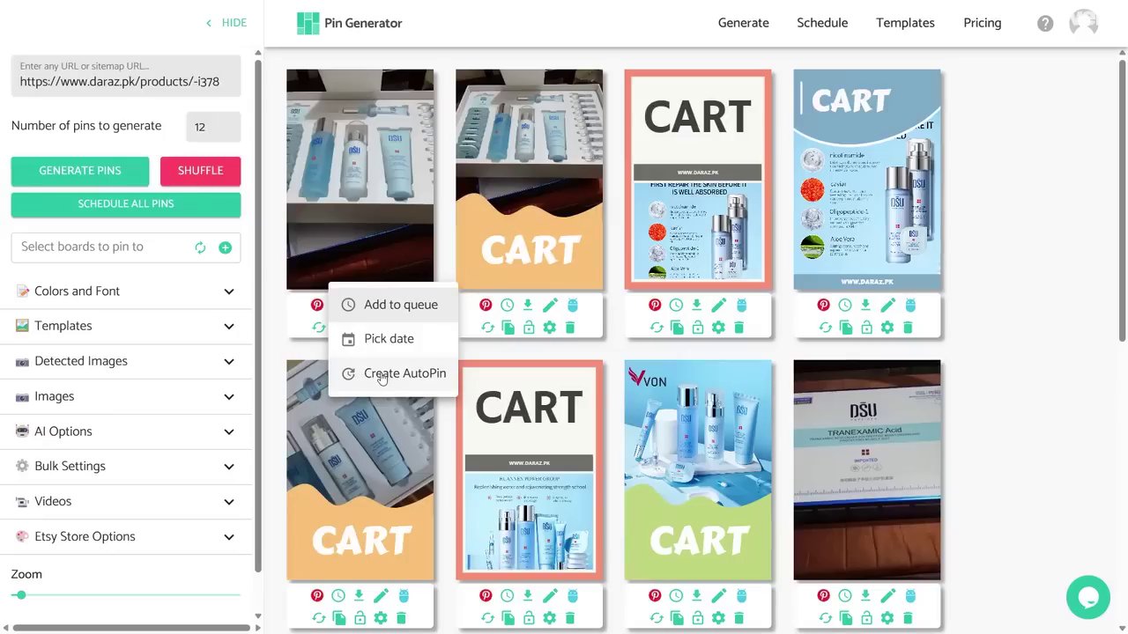
# Step: Give the first pin a picked date of 27 April 2023, 02:00 PM, and submit the schedule
pyautogui.click(386, 338)
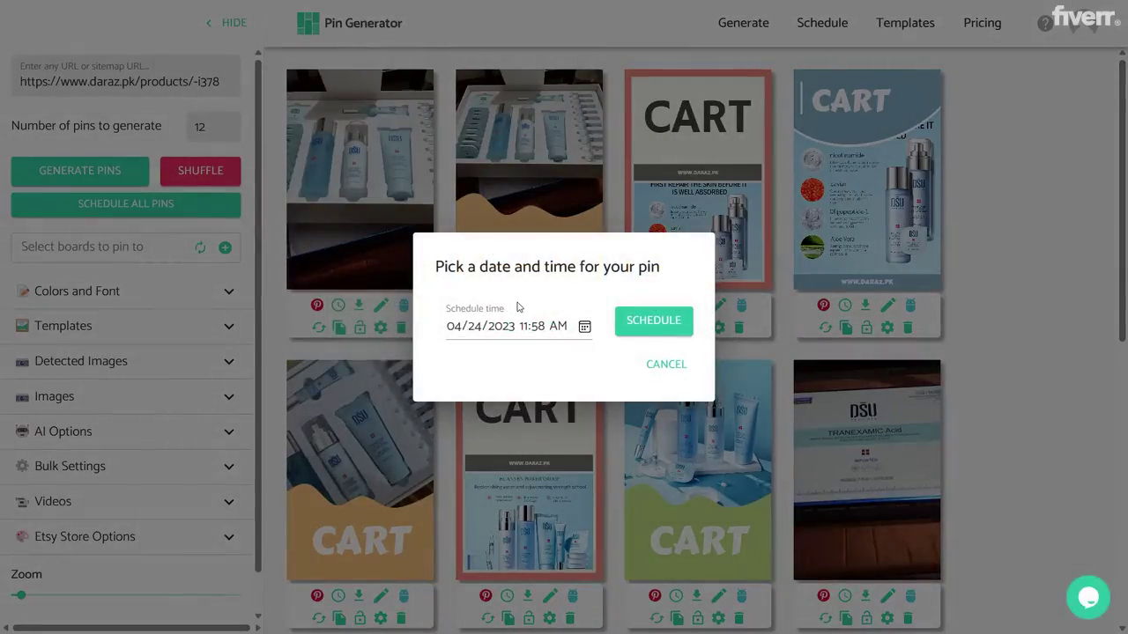
pyautogui.click(585, 326)
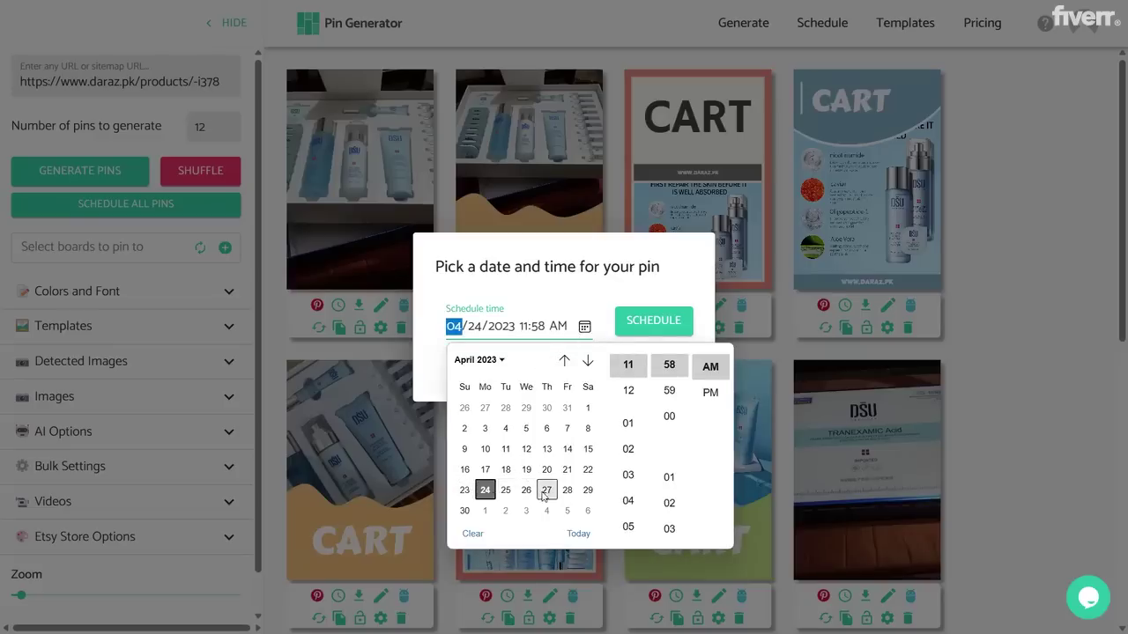
pyautogui.click(546, 494)
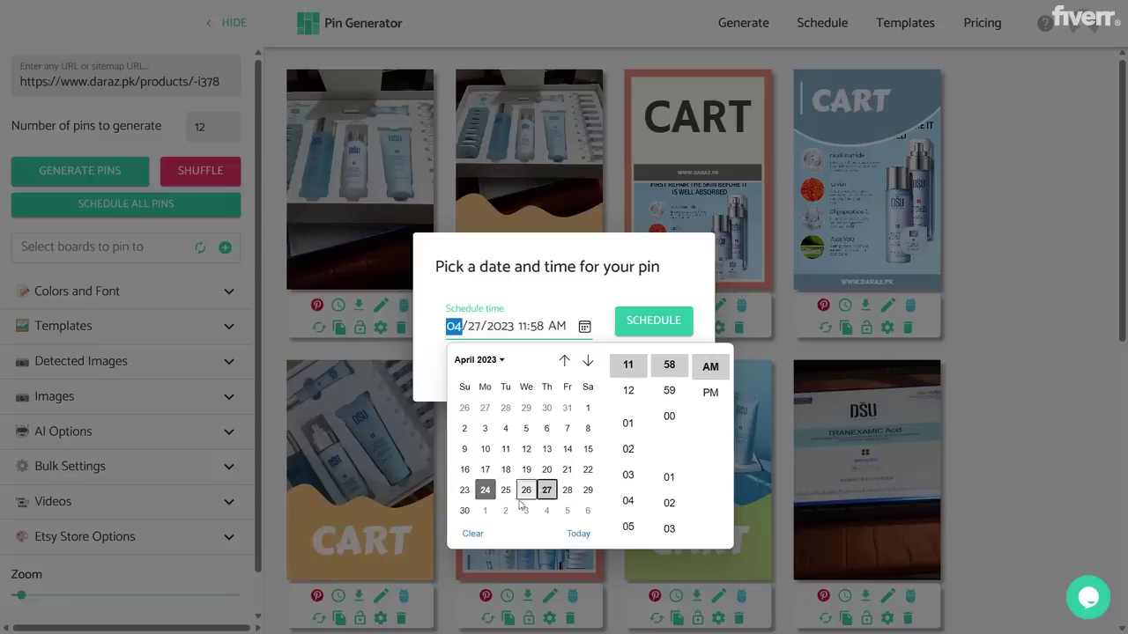
pyautogui.click(628, 453)
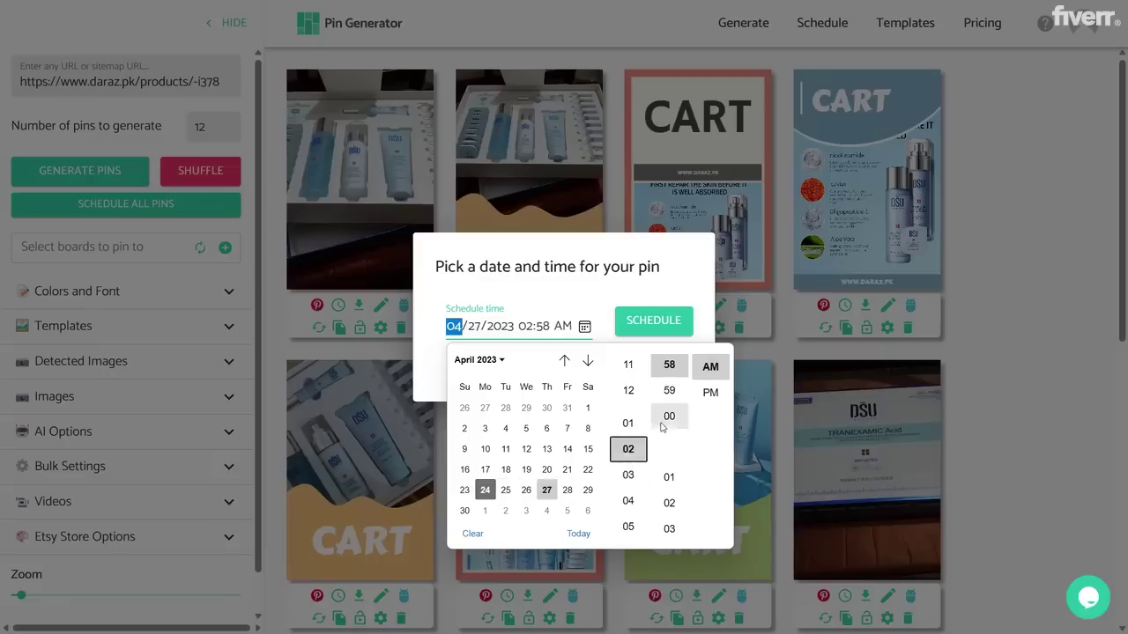
pyautogui.click(668, 420)
pyautogui.click(710, 392)
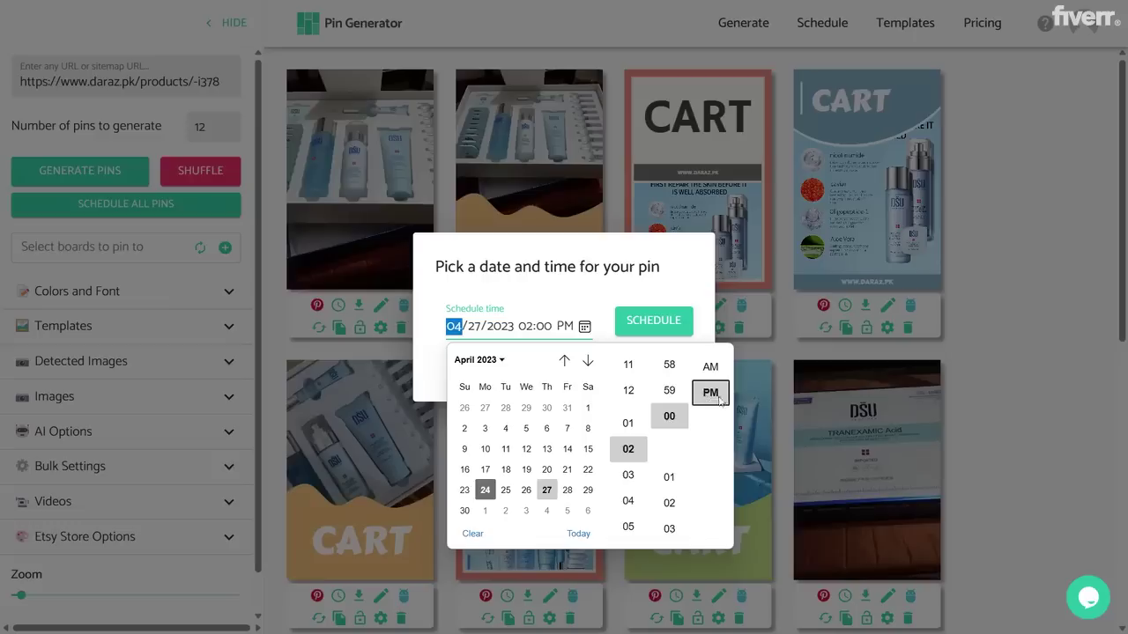
pyautogui.click(453, 331)
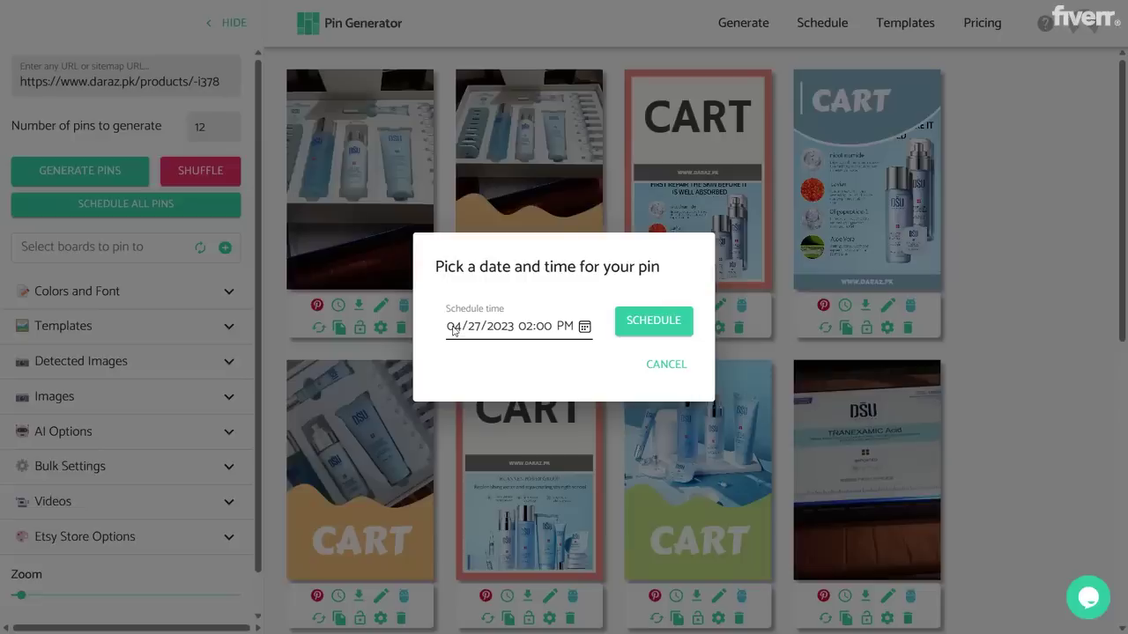
pyautogui.click(666, 323)
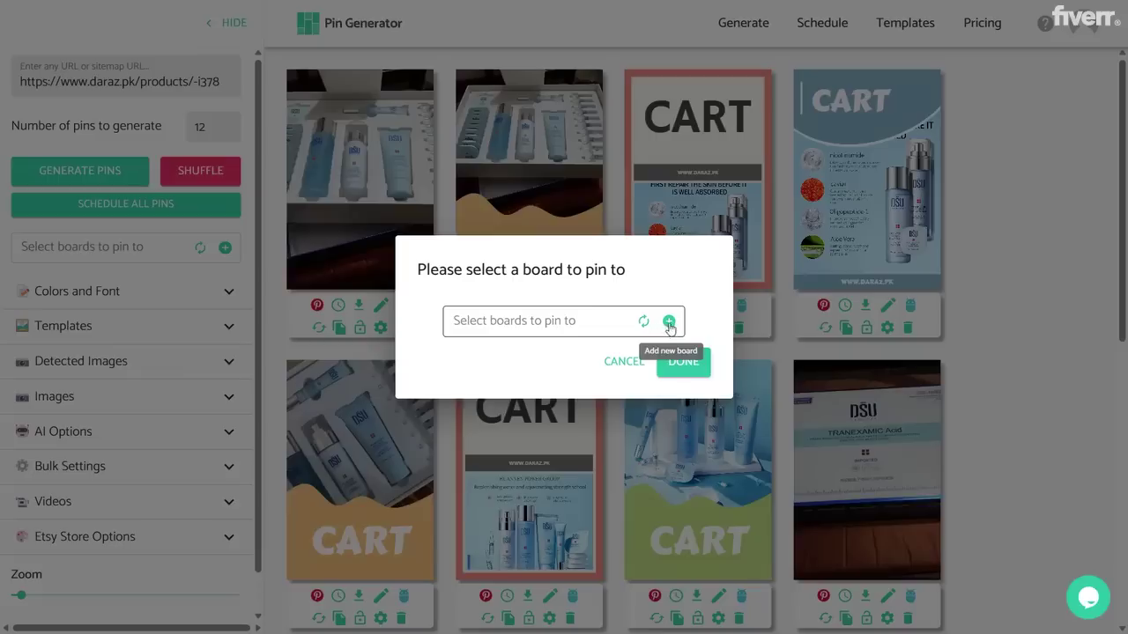
# Step: Choose Board1 as the pin's only board, after trying and removing Content Creation Tools and Digital Gift Ideas
pyautogui.click(534, 321)
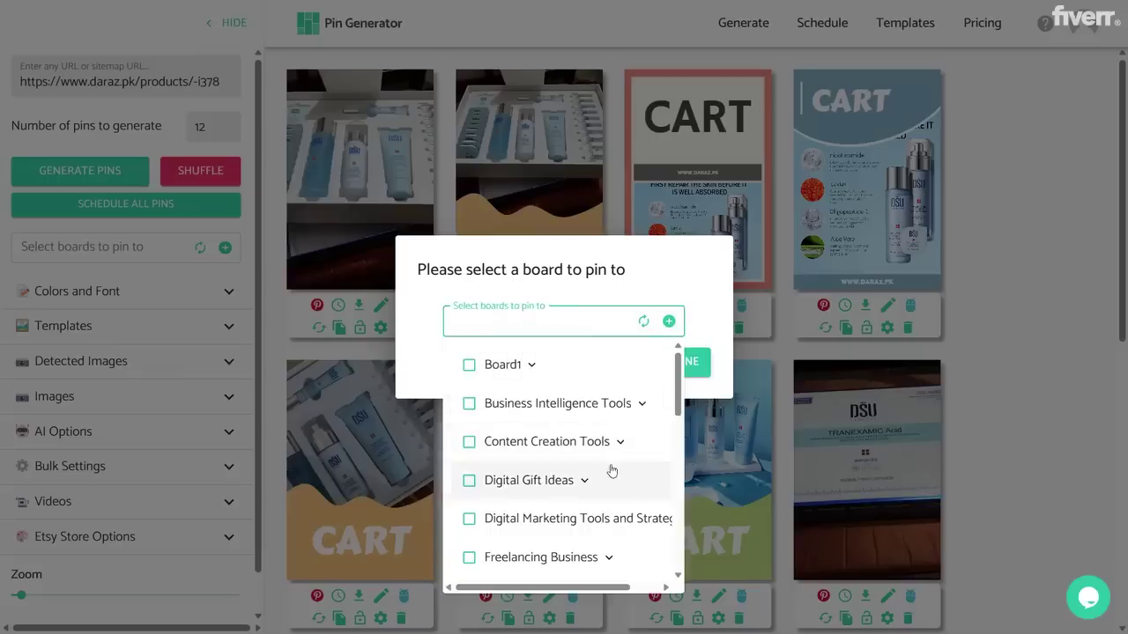
pyautogui.scroll(-3, 579, 481)
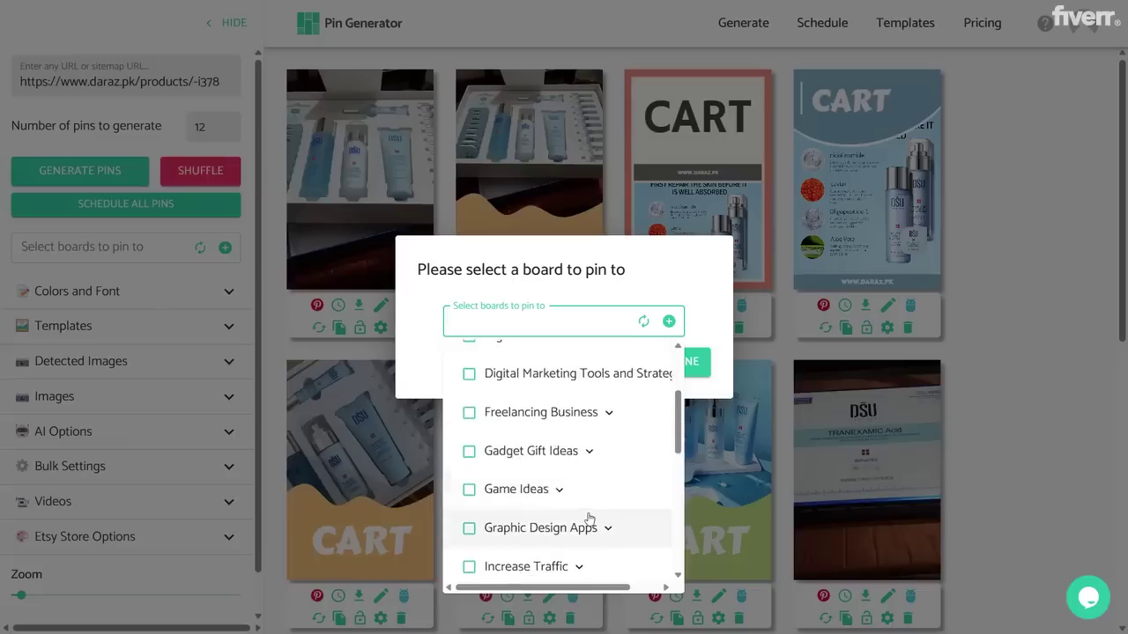
pyautogui.scroll(3, 581, 475)
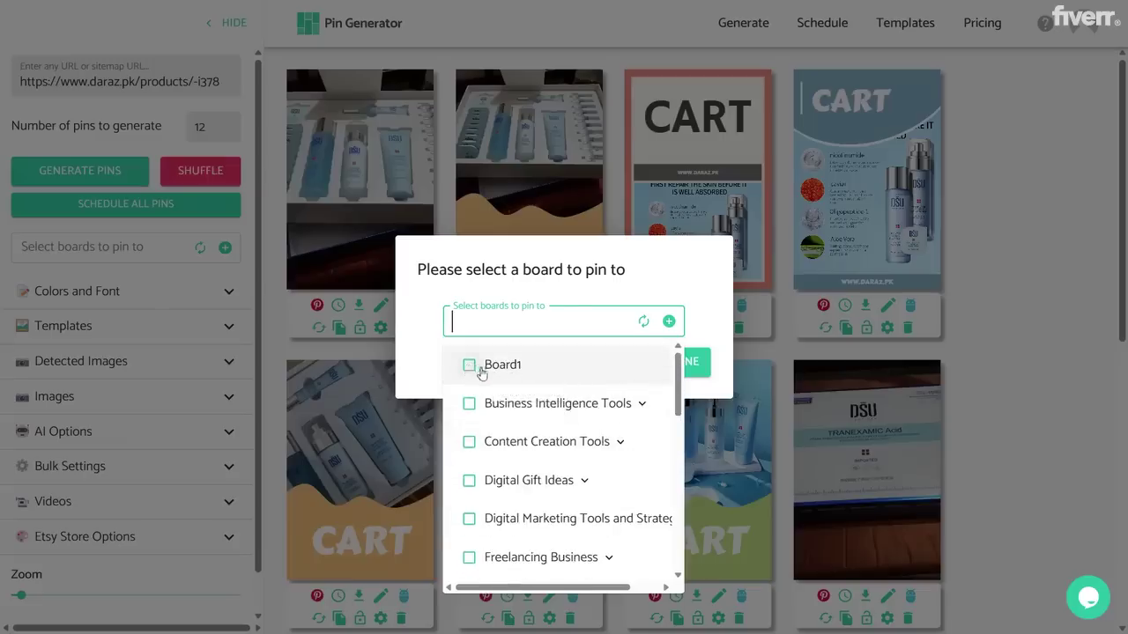
pyautogui.click(469, 371)
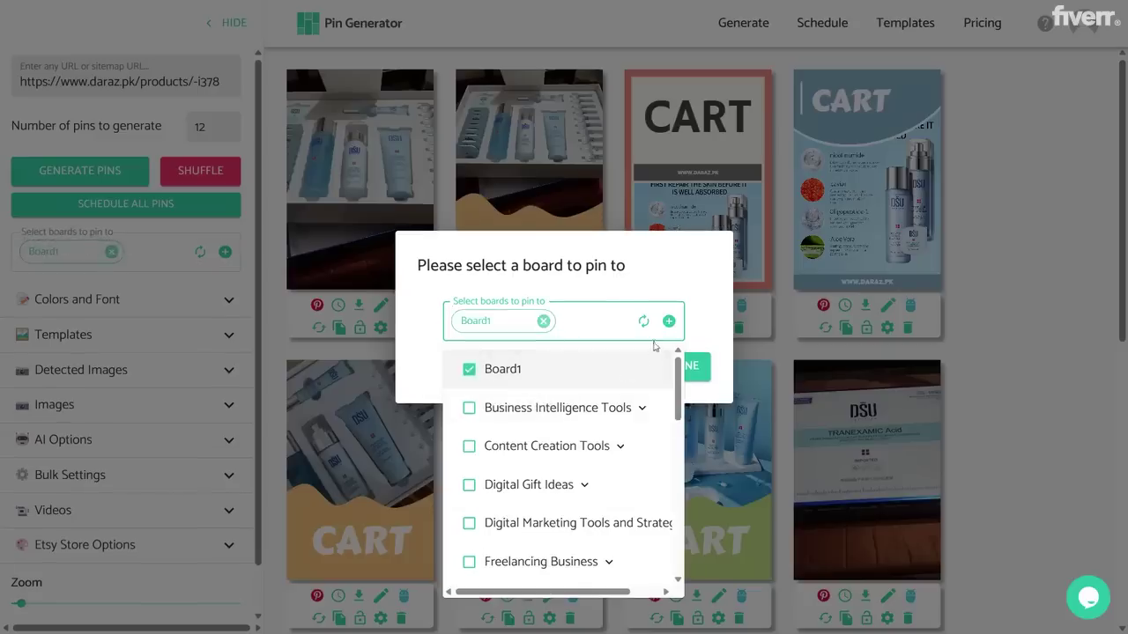
pyautogui.click(468, 445)
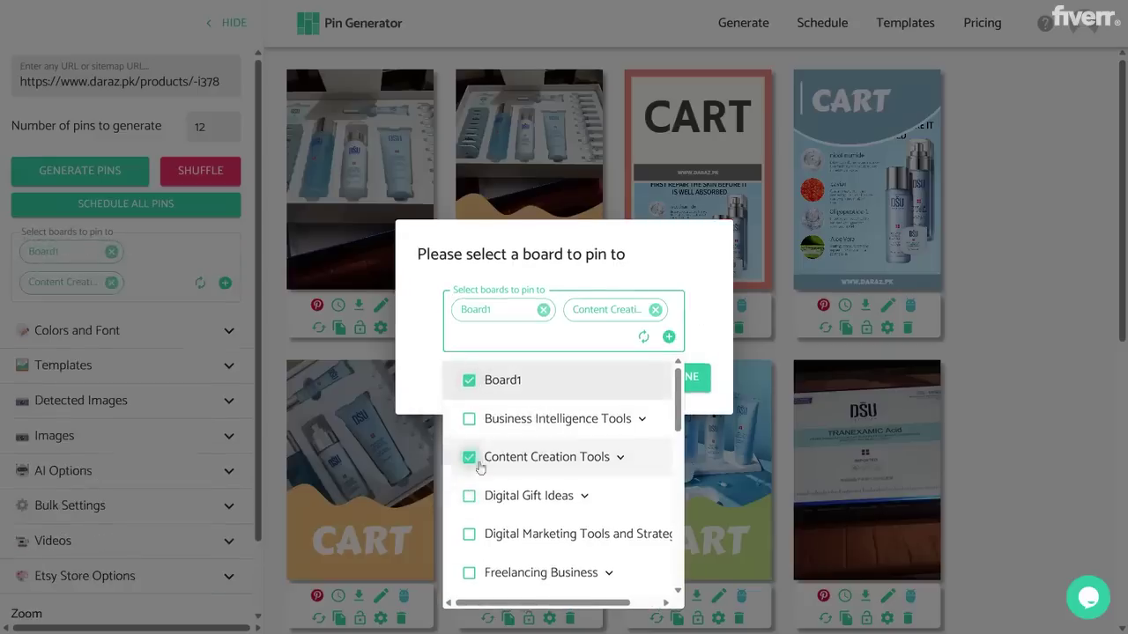
pyautogui.click(467, 496)
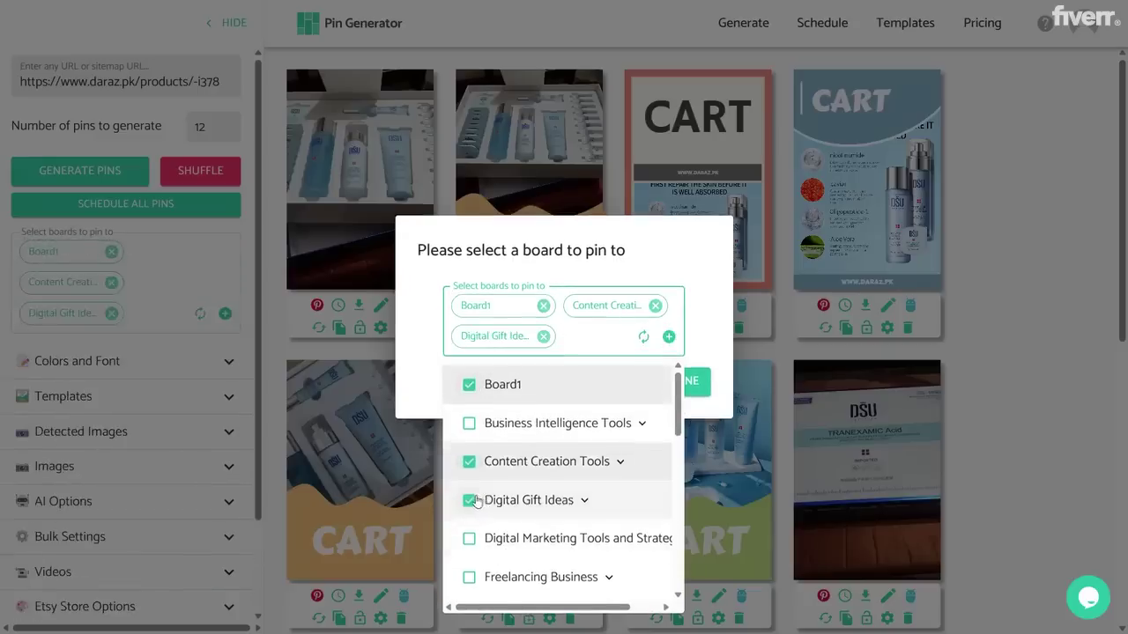
pyautogui.click(469, 500)
pyautogui.click(469, 461)
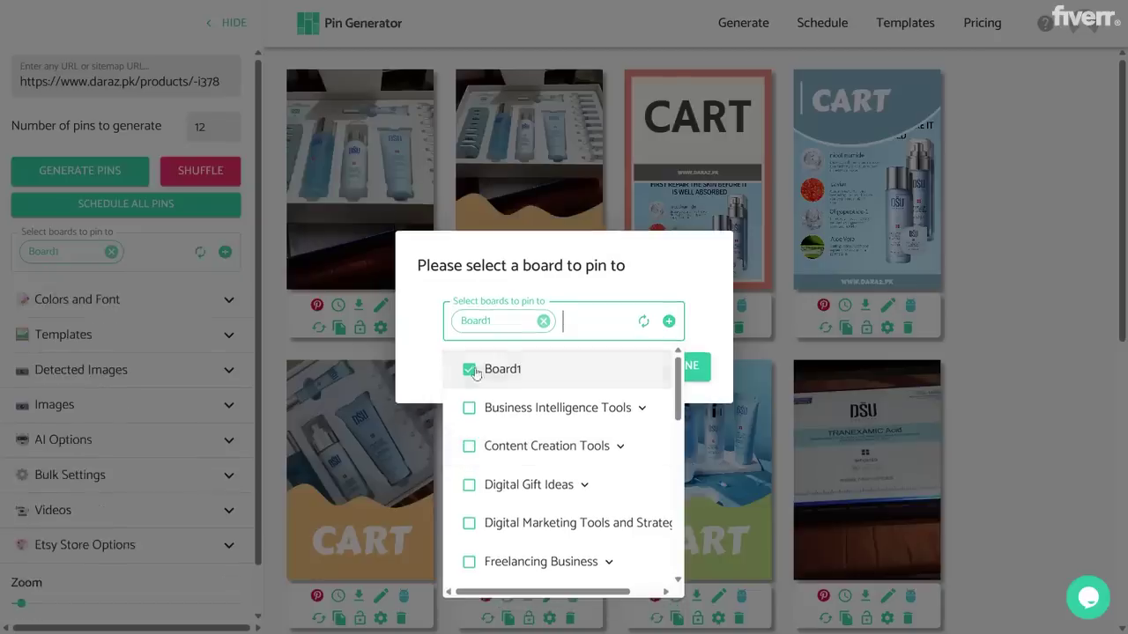
pyautogui.click(724, 414)
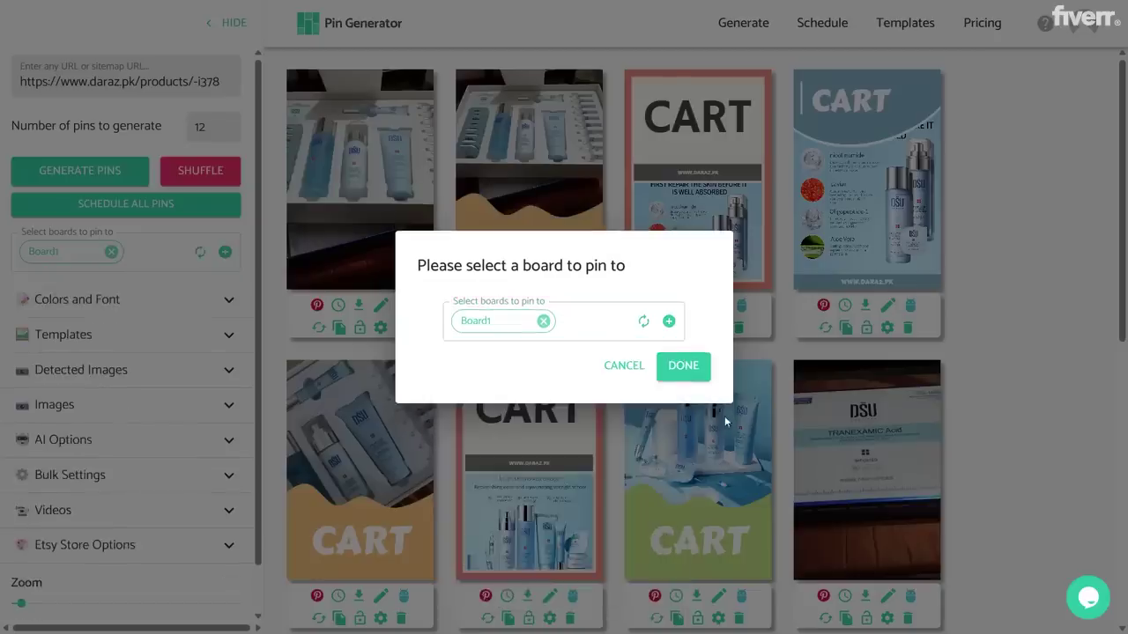
pyautogui.click(691, 368)
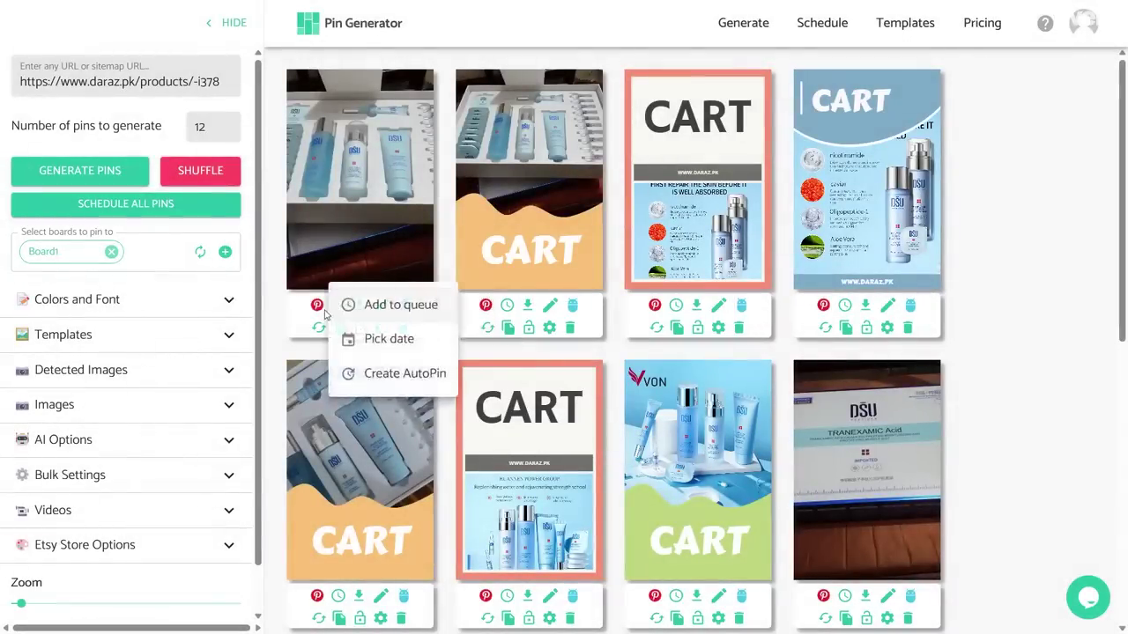
# Step: Add the first pin to the posting queue and show the second pin's scheduling options
pyautogui.moveTo(338, 305)
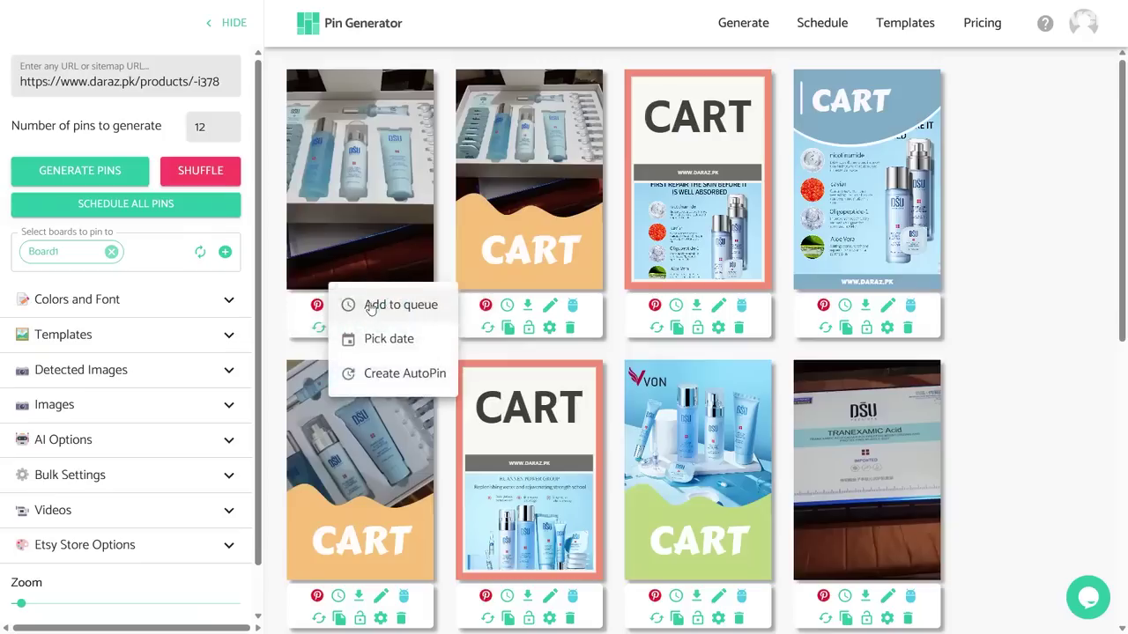
pyautogui.click(370, 306)
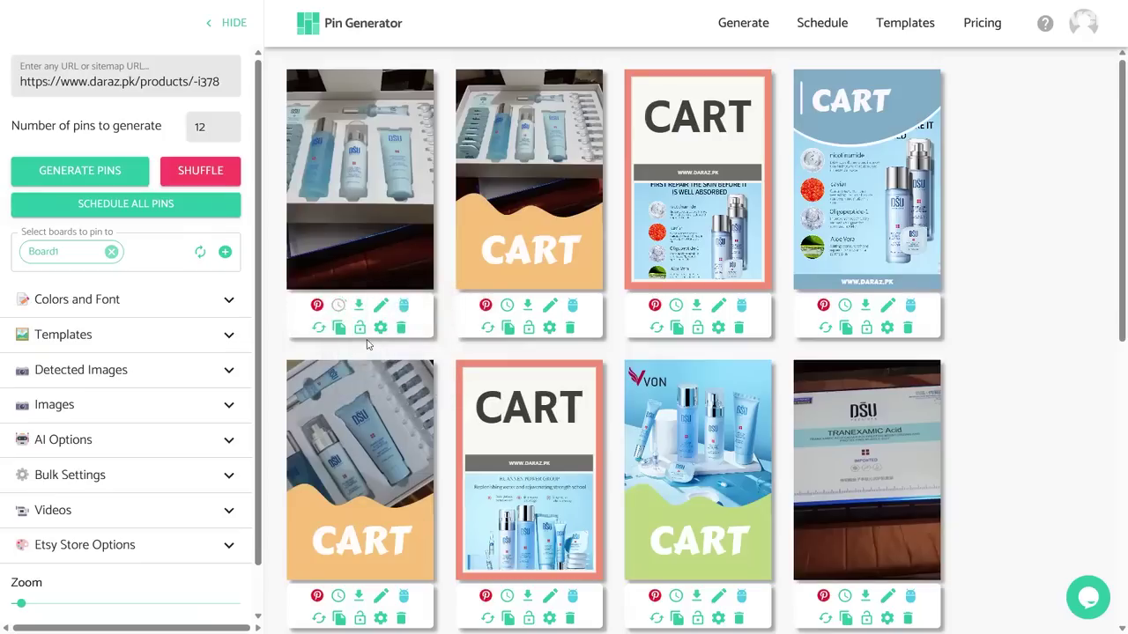
pyautogui.moveTo(333, 314)
pyautogui.moveTo(506, 308)
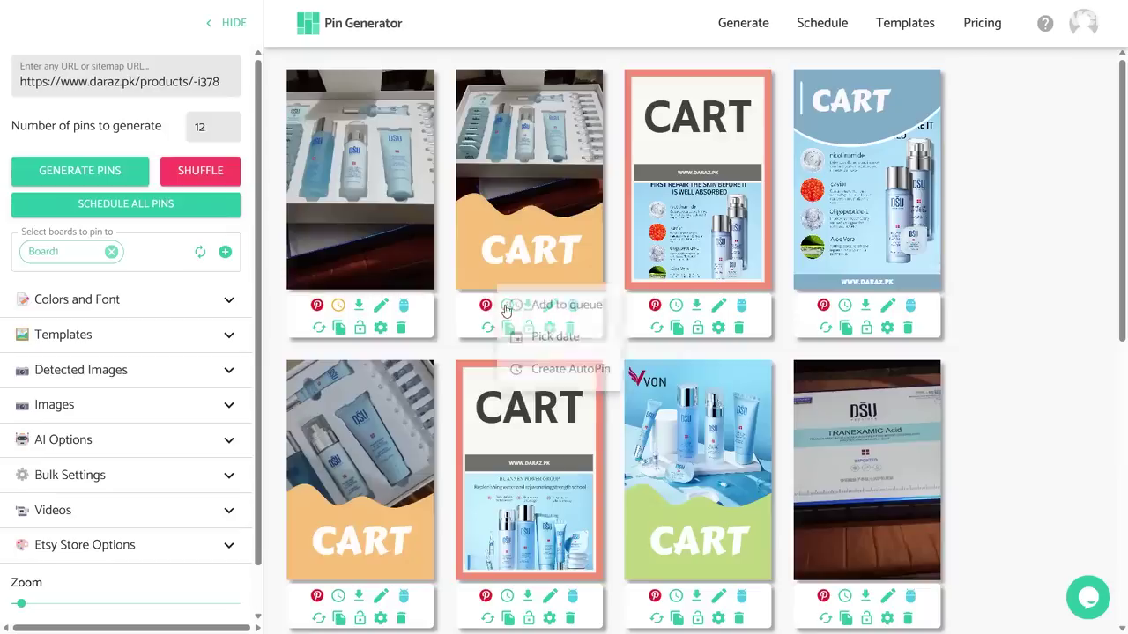
# Step: Start an AutoPin for the second pin posting every 5 days, fresh pin each time, one board at a time
pyautogui.click(551, 375)
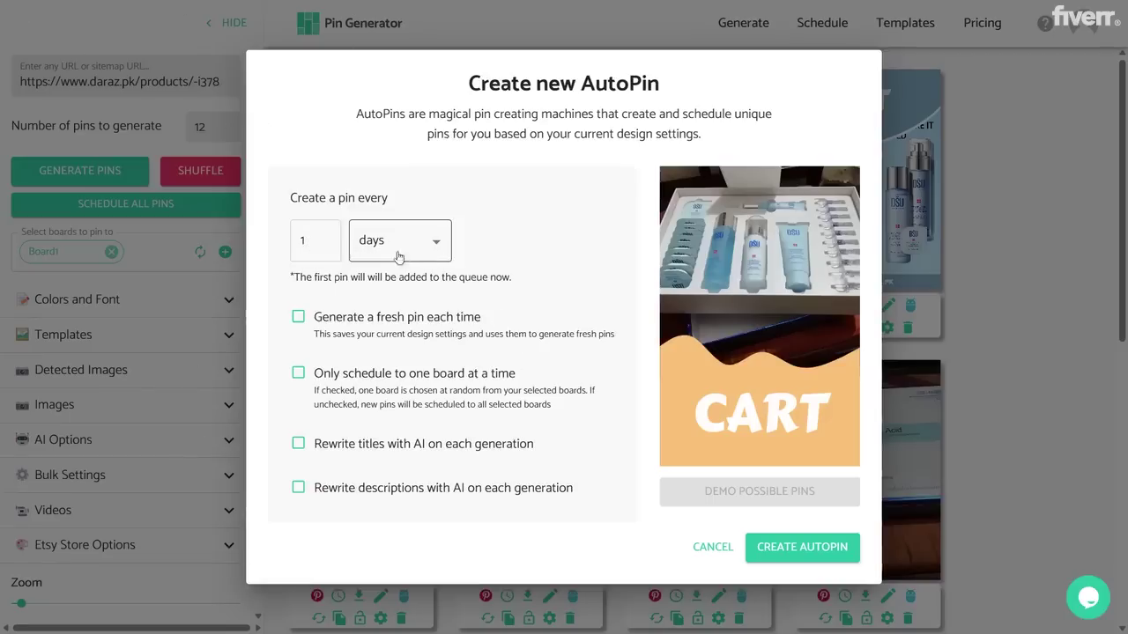
pyautogui.click(428, 252)
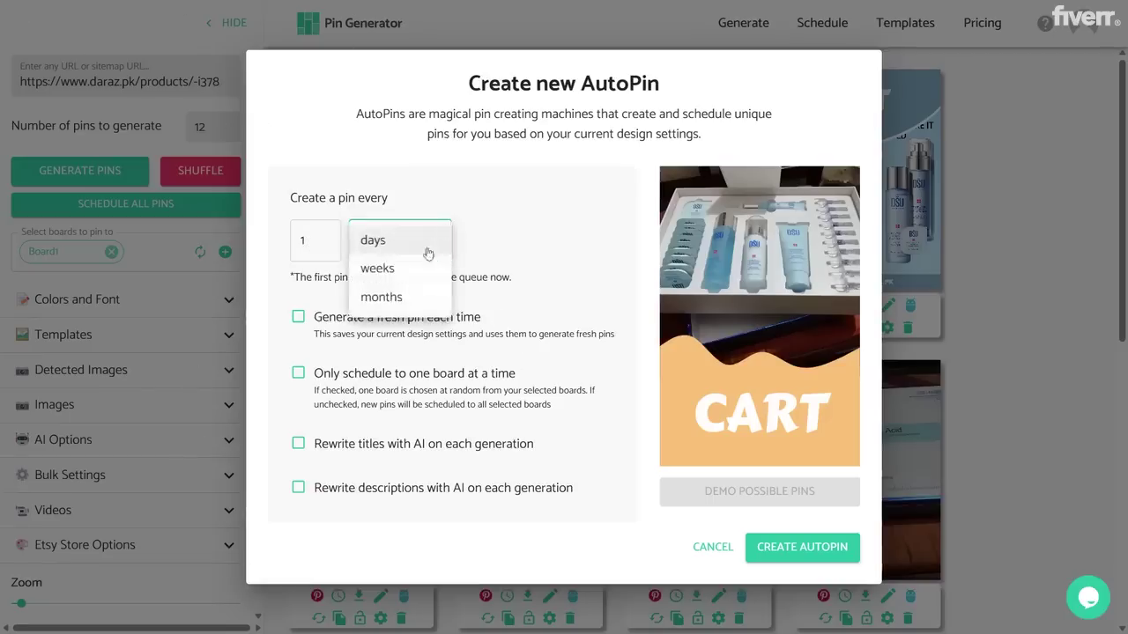
pyautogui.click(484, 247)
pyautogui.moveTo(323, 244); pyautogui.dragTo(282, 245)
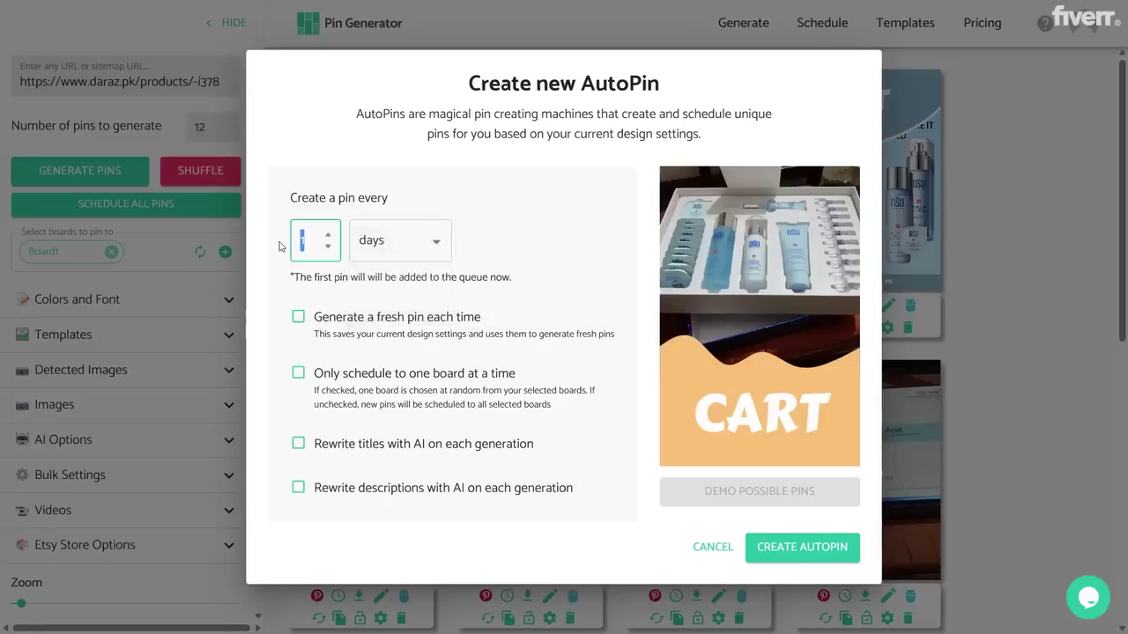
pyautogui.write('5')
pyautogui.click(260, 232)
pyautogui.click(299, 317)
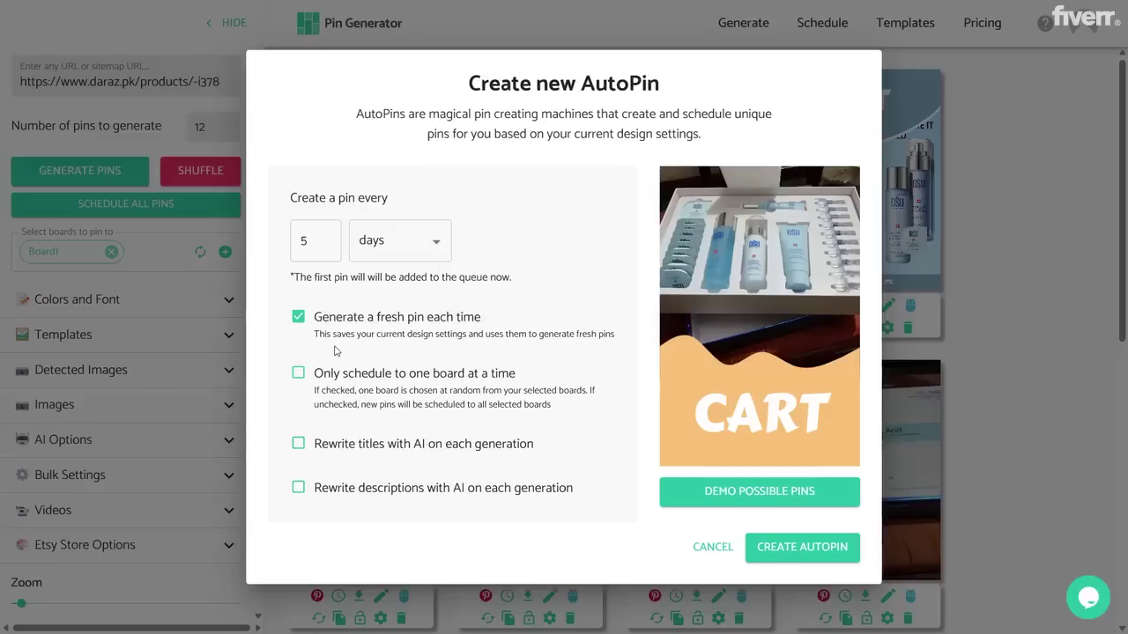
pyautogui.click(296, 377)
# Step: Turn on AI rewriting for titles and descriptions, preview the demo pins, and create the AutoPin
pyautogui.click(300, 444)
pyautogui.click(298, 489)
pyautogui.click(790, 496)
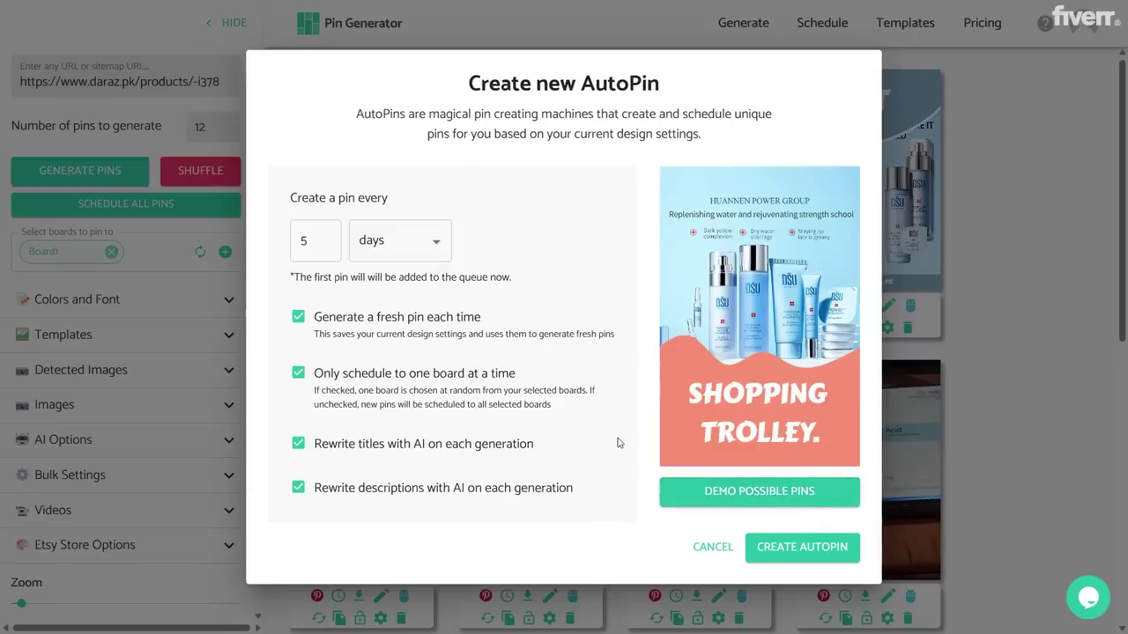
pyautogui.click(806, 546)
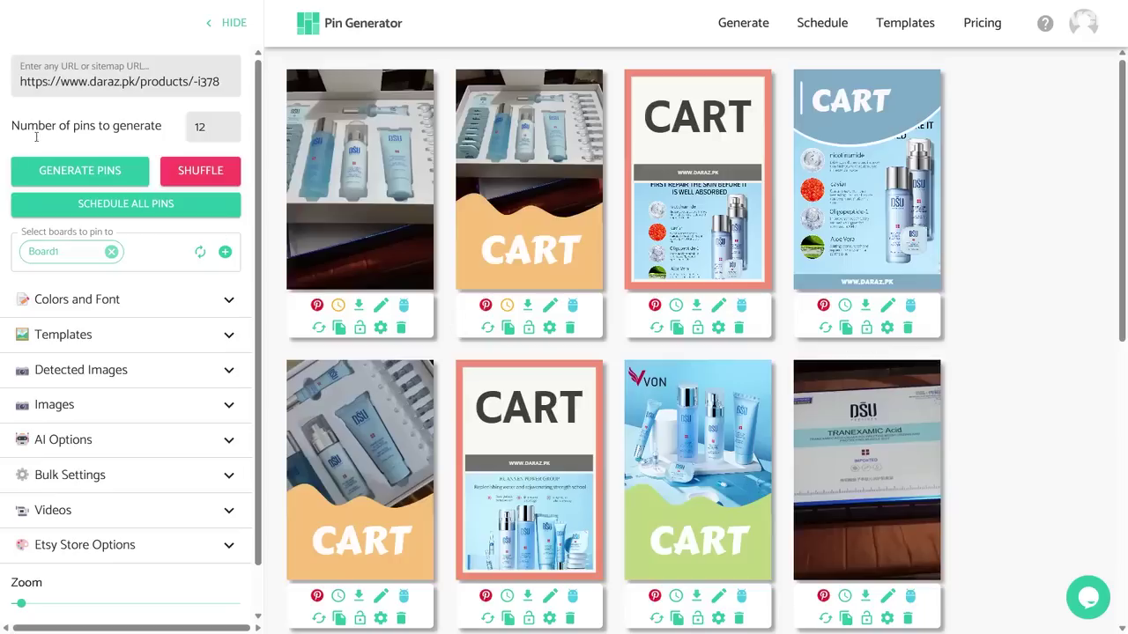
# Step: Use SCHEDULE ALL PINS to queue every generated product pin to Board1
pyautogui.click(63, 209)
# Step: Open the Schedule queue and review its 166-pin count and 1 May 2023 run-out date
pyautogui.click(825, 26)
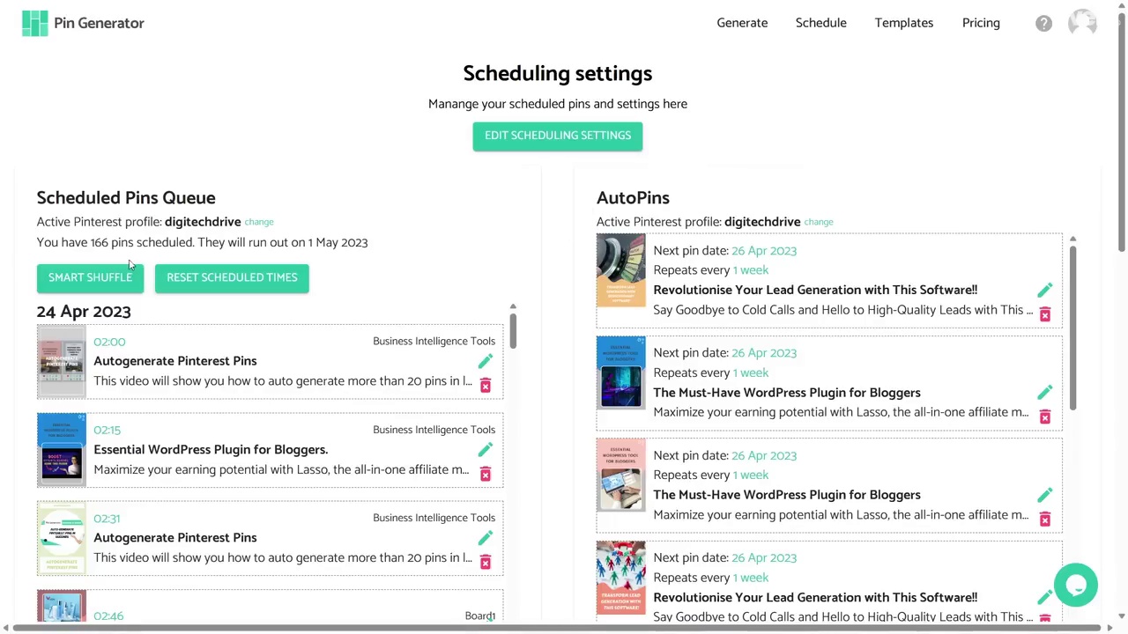
pyautogui.moveTo(107, 248); pyautogui.dragTo(91, 247)
pyautogui.click(236, 242)
pyautogui.moveTo(368, 243); pyautogui.dragTo(150, 245)
pyautogui.click(44, 252)
pyautogui.tripleClick(44, 252)
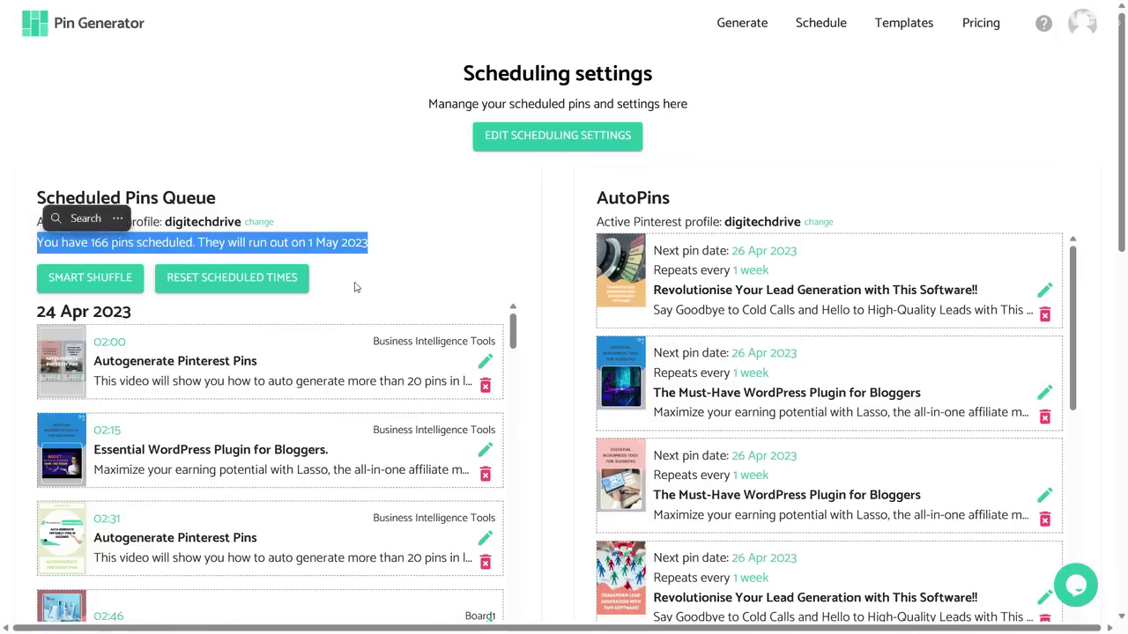
pyautogui.click(434, 254)
# Step: Delete the 04:04 Autogenerate Pinterest Pins entry from the queue, leaving 165 pins
pyautogui.scroll(-5, 320, 423)
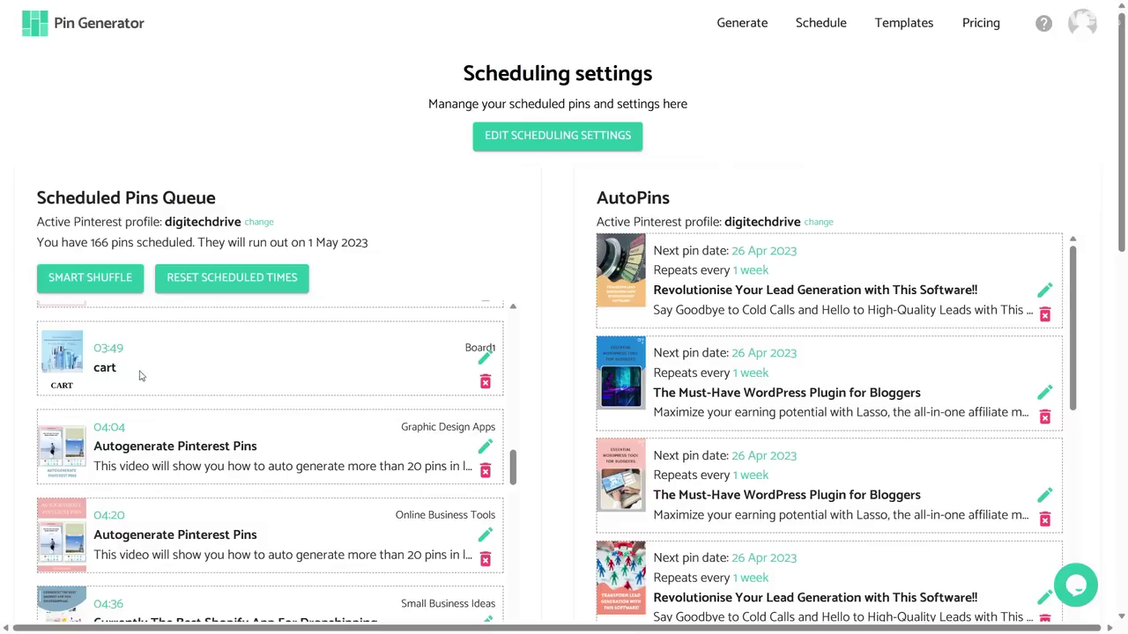
pyautogui.moveTo(130, 353); pyautogui.dragTo(92, 349)
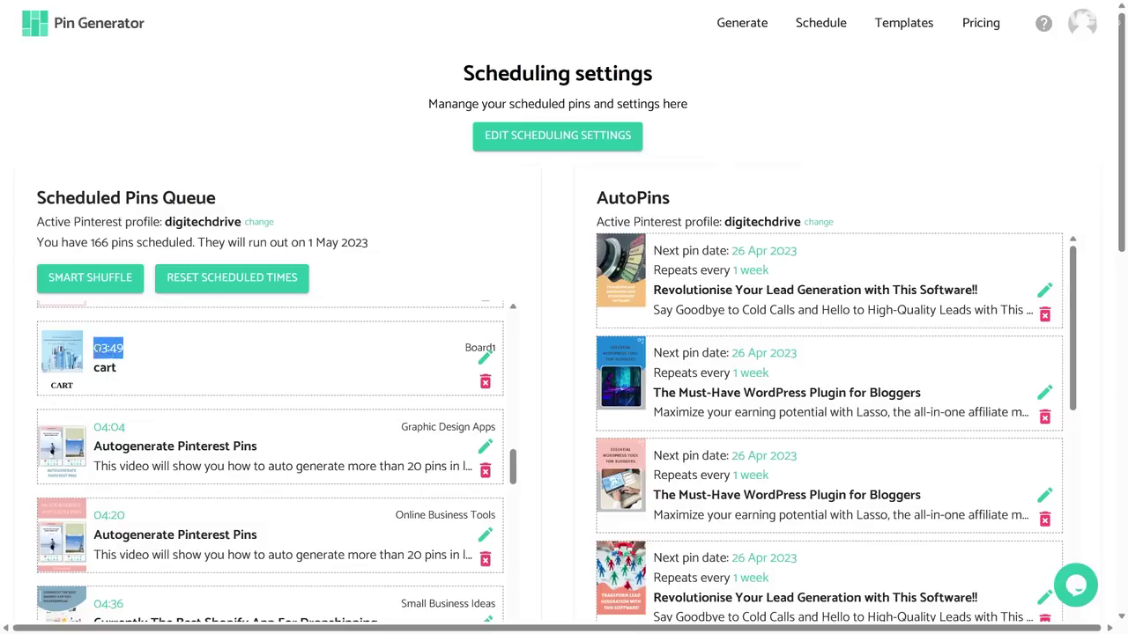
pyautogui.click(265, 377)
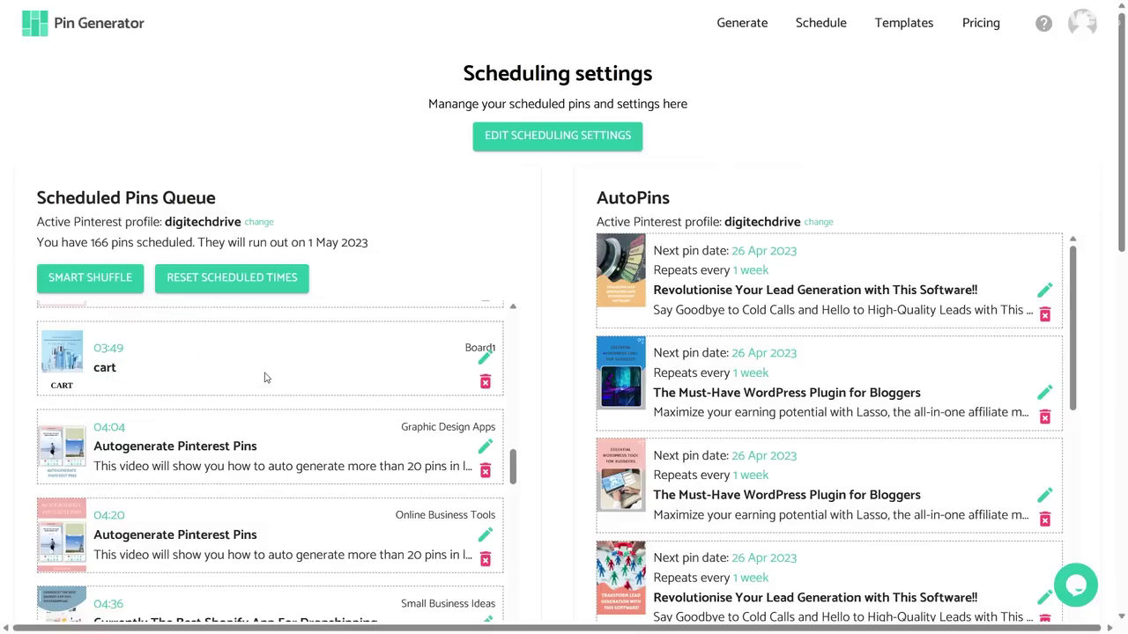
pyautogui.click(485, 473)
pyautogui.click(614, 344)
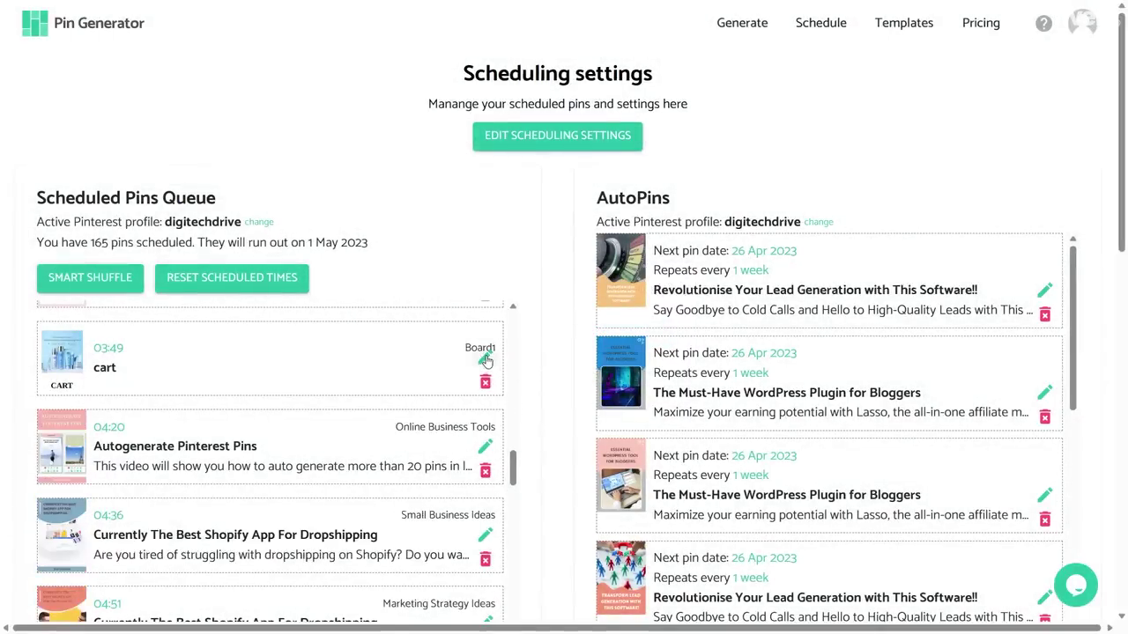
# Step: Open the cart pin for editing, reviewing its title, description, outbound link and Board1 board
pyautogui.click(485, 359)
pyautogui.click(470, 168)
pyautogui.moveTo(405, 170); pyautogui.dragTo(338, 182)
pyautogui.click(489, 241)
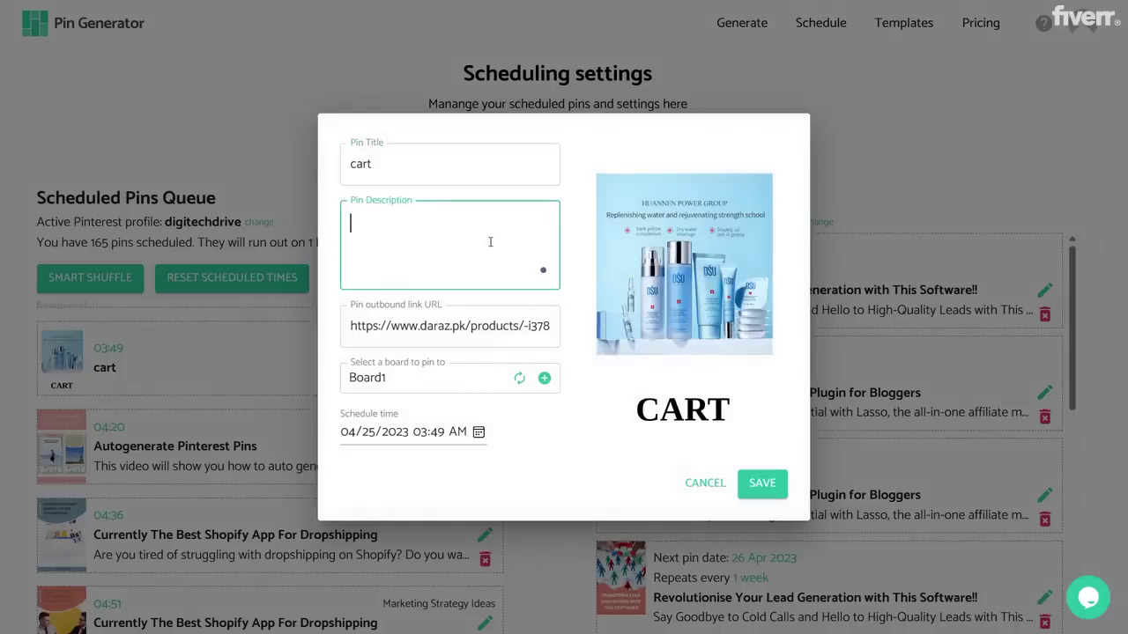
pyautogui.moveTo(483, 326); pyautogui.dragTo(368, 328)
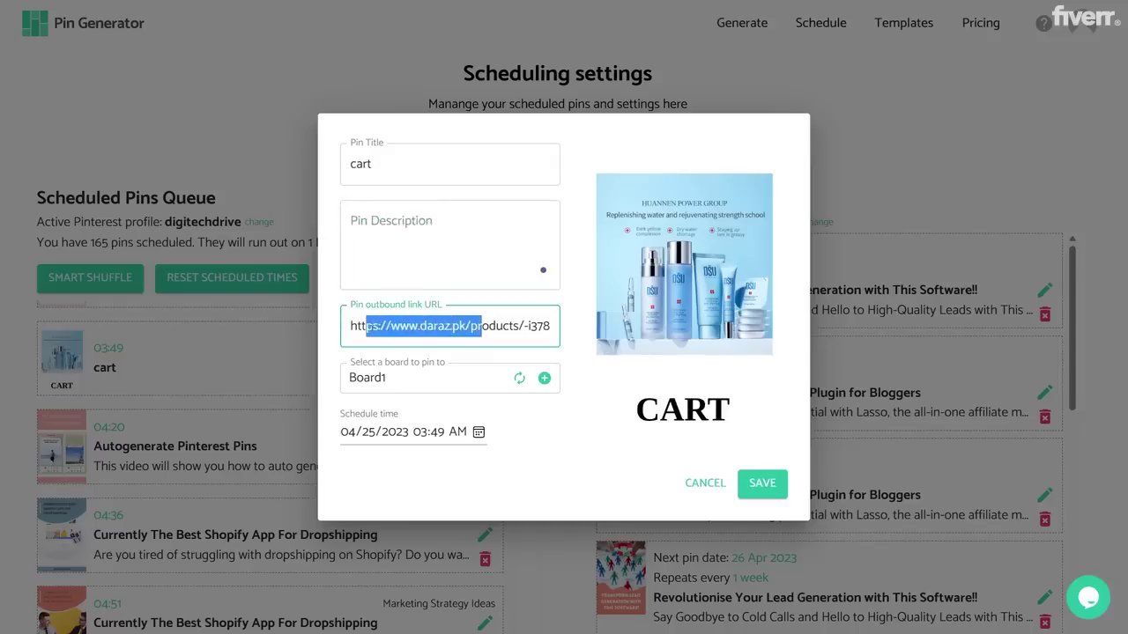
pyautogui.click(436, 373)
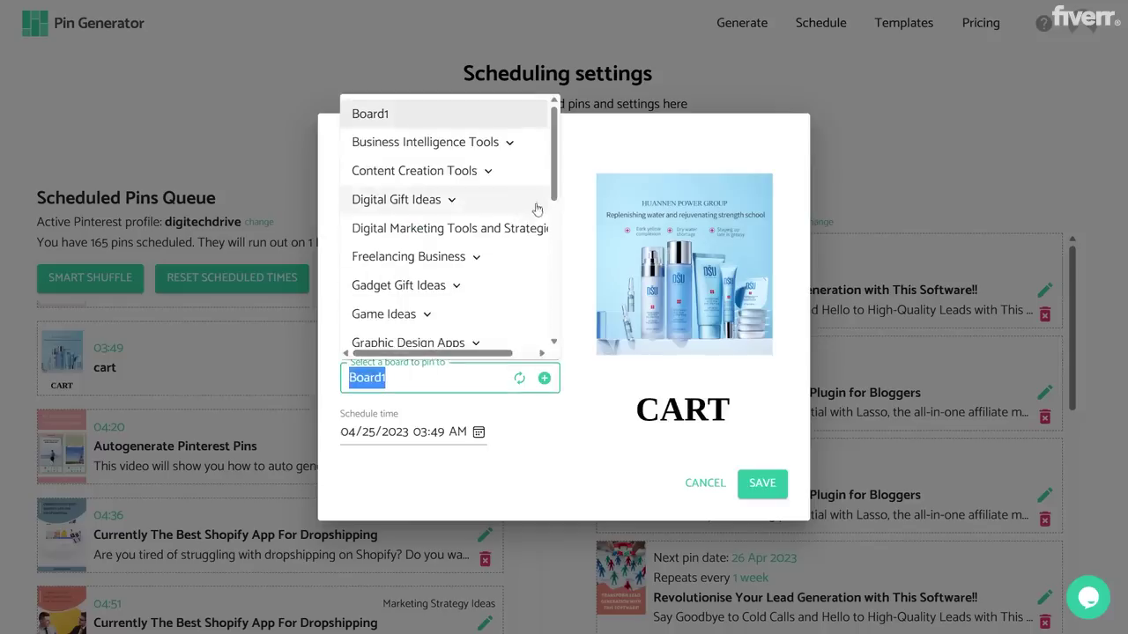
pyautogui.scroll(-5, 553, 183)
pyautogui.click(526, 418)
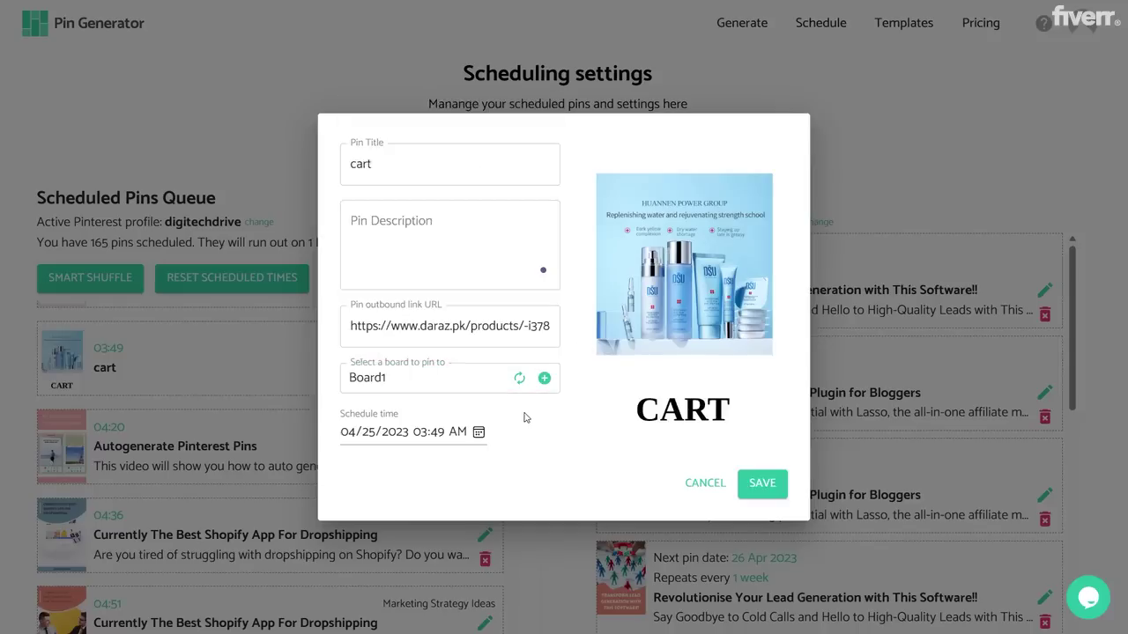
# Step: Move the cart pin's schedule to 26 April 2023 at 09:53 AM and save it
pyautogui.click(478, 432)
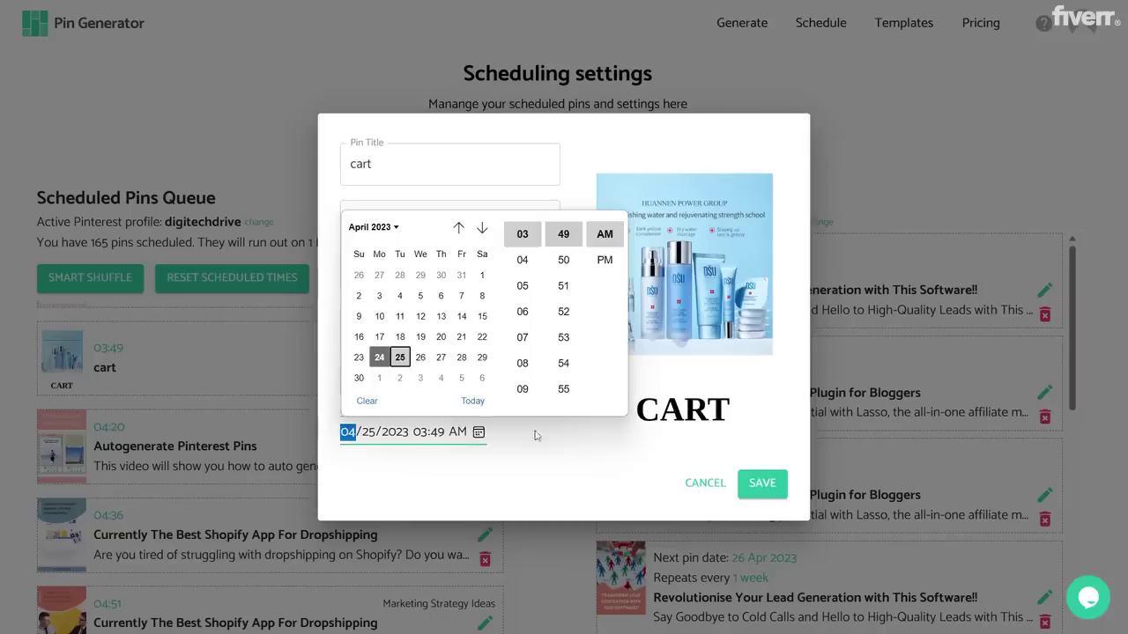
pyautogui.click(421, 358)
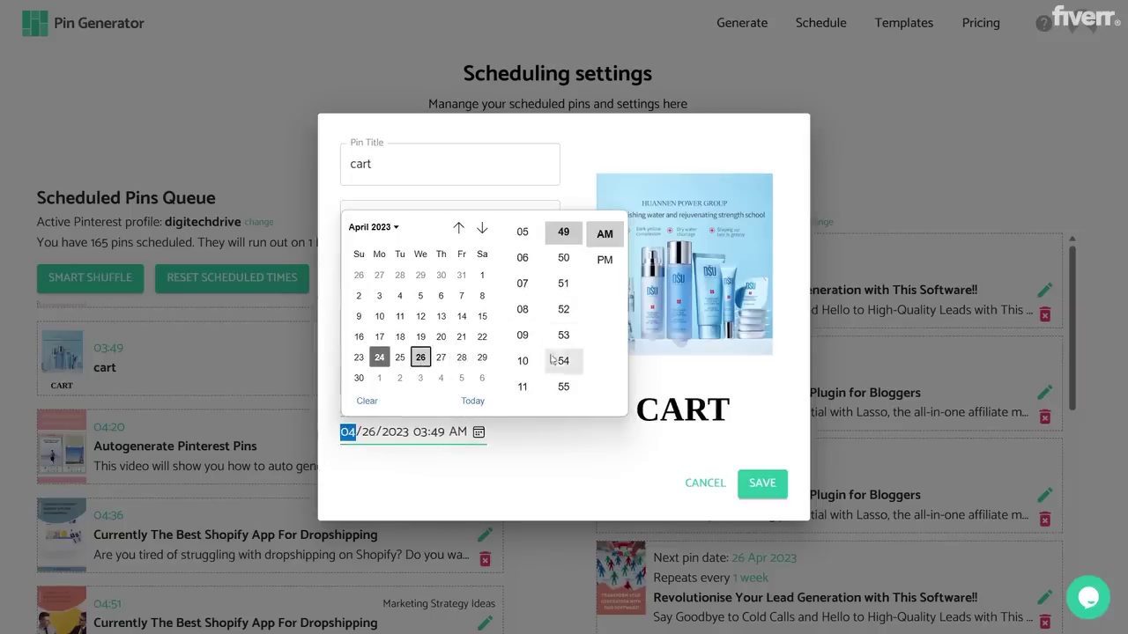
pyautogui.click(524, 336)
pyautogui.click(564, 336)
pyautogui.click(762, 482)
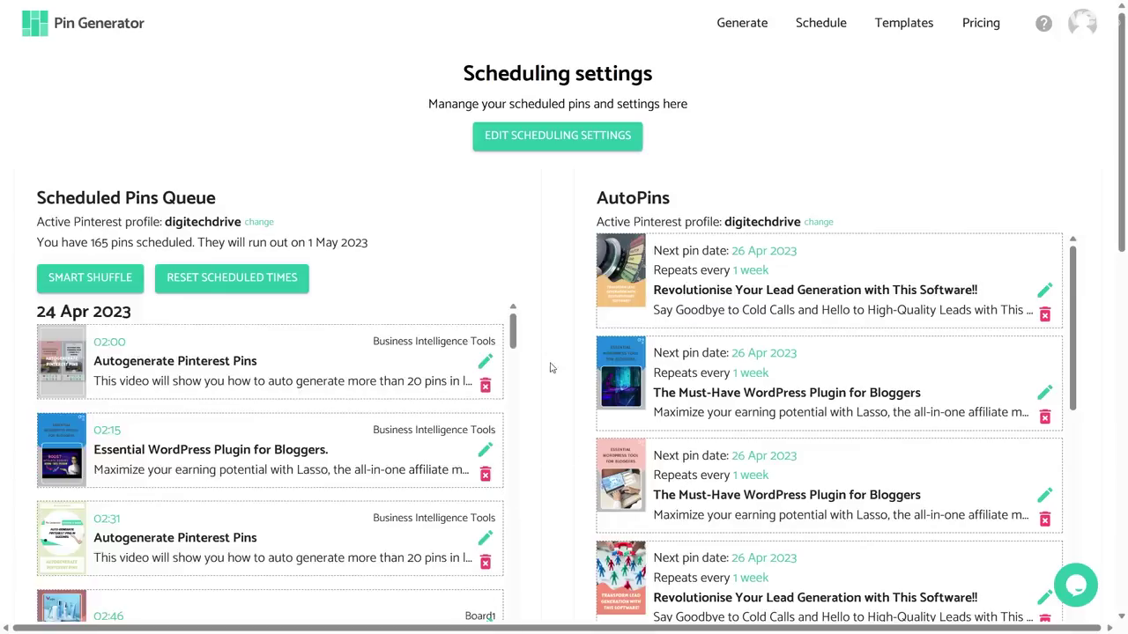
# Step: Set Pins per day to 30 in the Pin Scheduling Settings
pyautogui.click(556, 141)
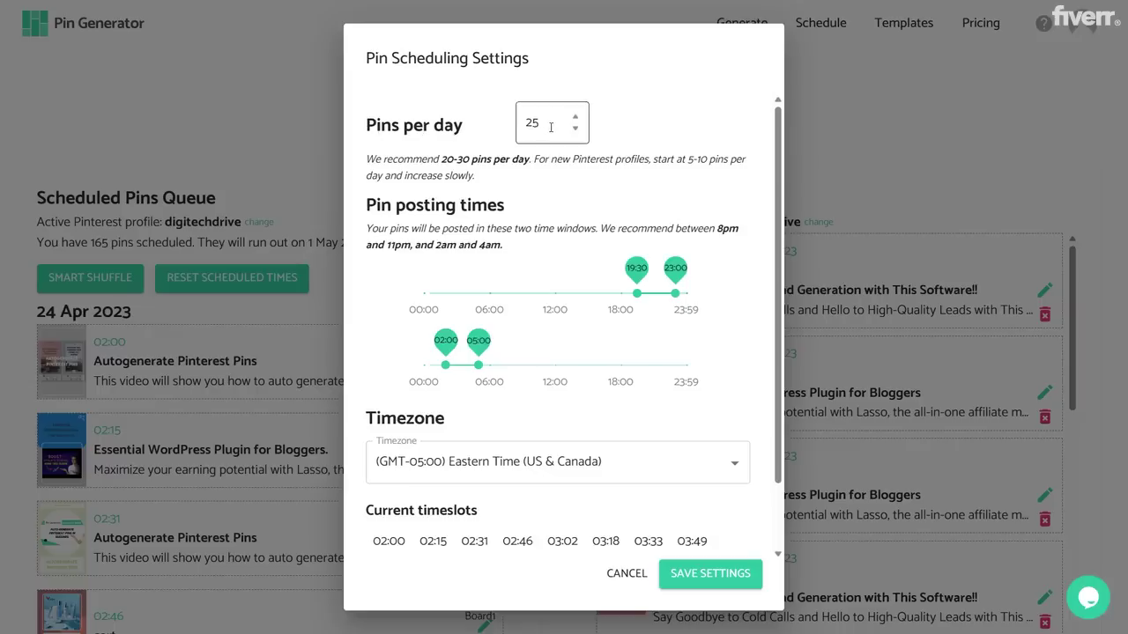
pyautogui.moveTo(555, 127); pyautogui.dragTo(499, 128)
pyautogui.write('30')
pyautogui.click(498, 128)
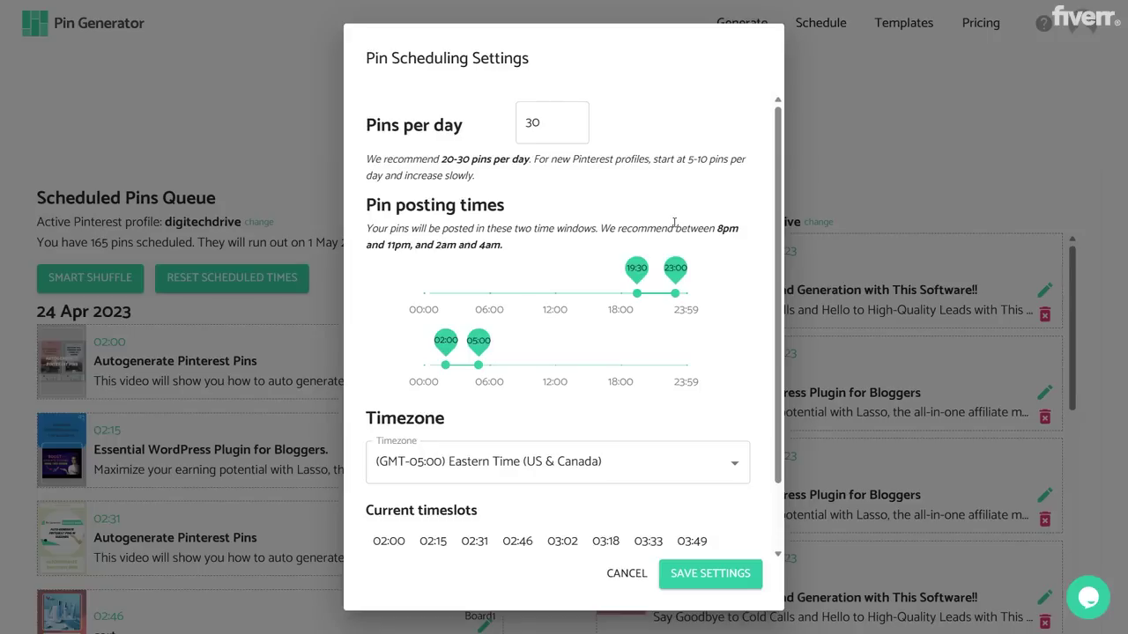
# Step: Adjust the posting windows to 20:00–23:00 and 02:00–05:30 Eastern Time
pyautogui.moveTo(639, 295)
pyautogui.mouseDown()
pyautogui.moveTo(483, 300)
pyautogui.moveTo(637, 296)
pyautogui.mouseUp()
pyautogui.moveTo(634, 299)
pyautogui.mouseDown()
pyautogui.moveTo(608, 296)
pyautogui.moveTo(645, 300)
pyautogui.mouseUp()
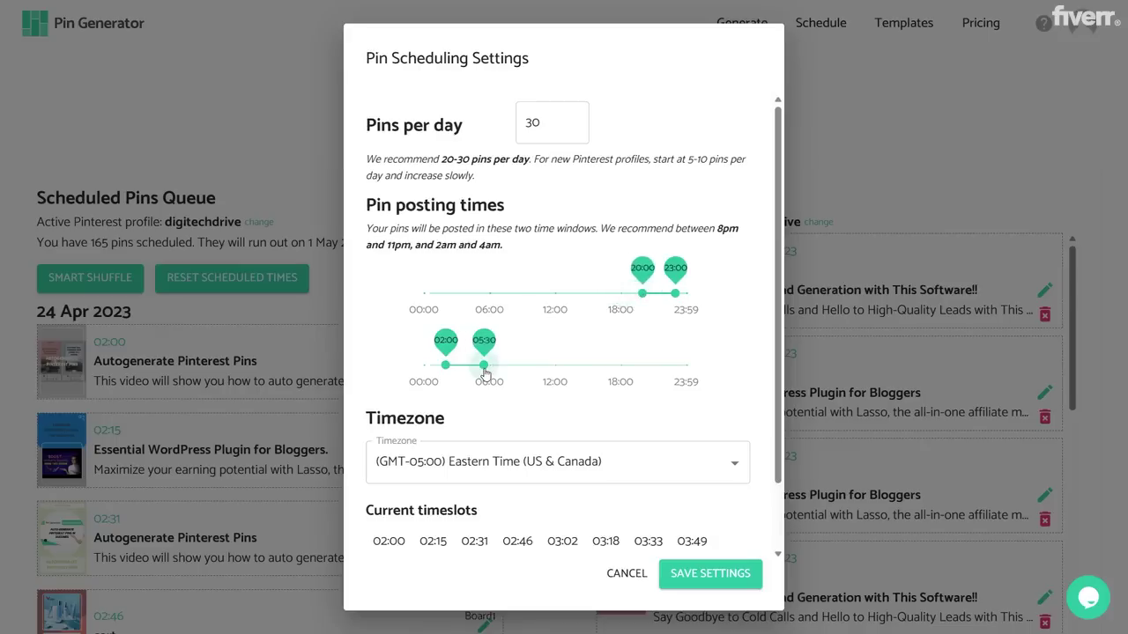
pyautogui.moveTo(476, 370); pyautogui.dragTo(484, 368)
# Step: Confirm the Timezone dropdown stays on Eastern Time
pyautogui.scroll(-1, 571, 349)
pyautogui.click(702, 394)
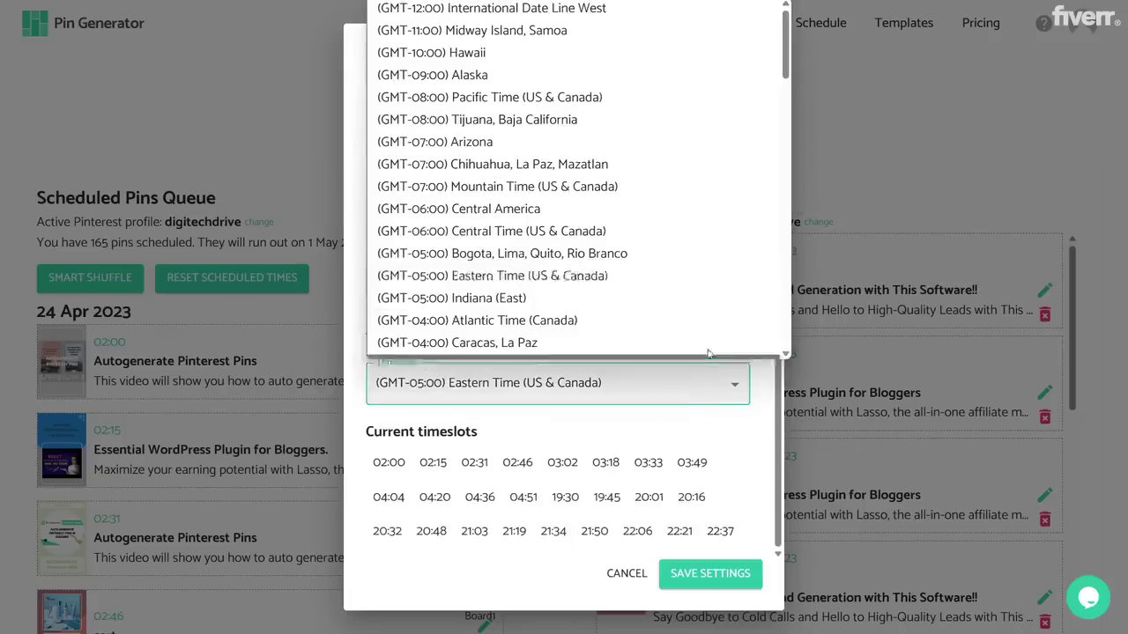
pyautogui.scroll(-5, 672, 273)
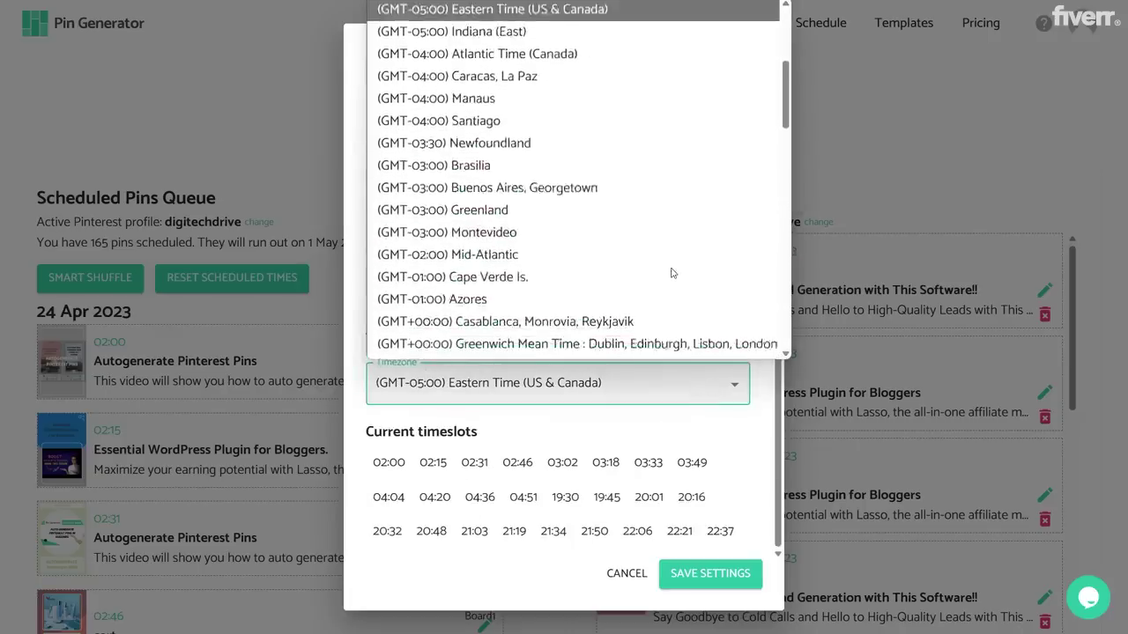
pyautogui.click(737, 378)
# Step: Review the current timeslots (02:00, 02:15, 02:31) and save the 30-pins-per-day schedule
pyautogui.moveTo(373, 463); pyautogui.dragTo(749, 546)
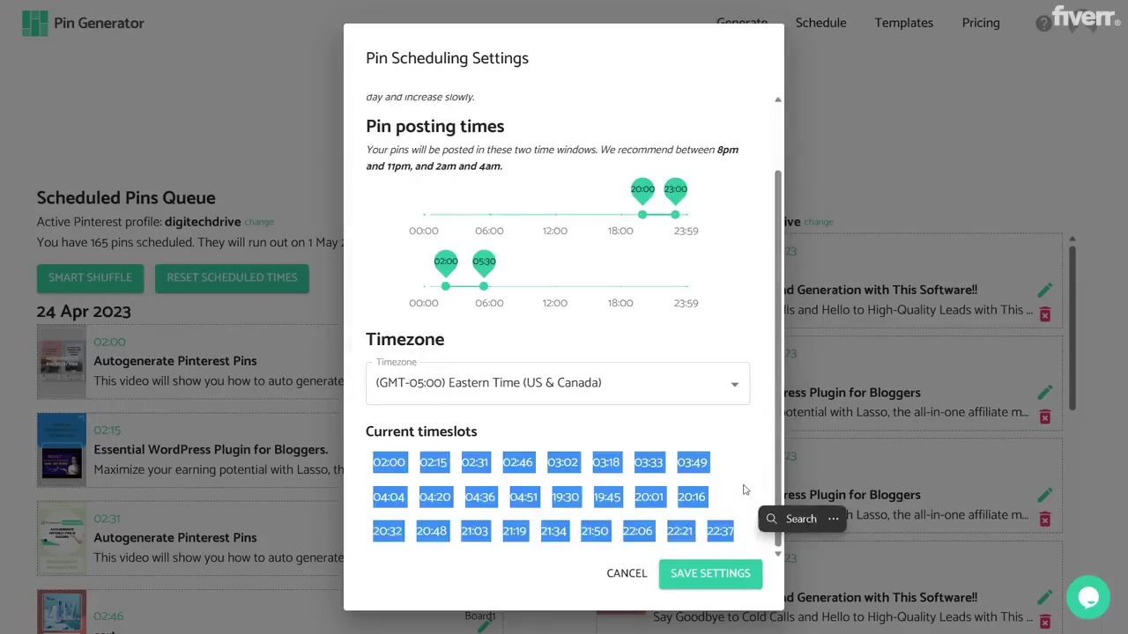
pyautogui.click(740, 466)
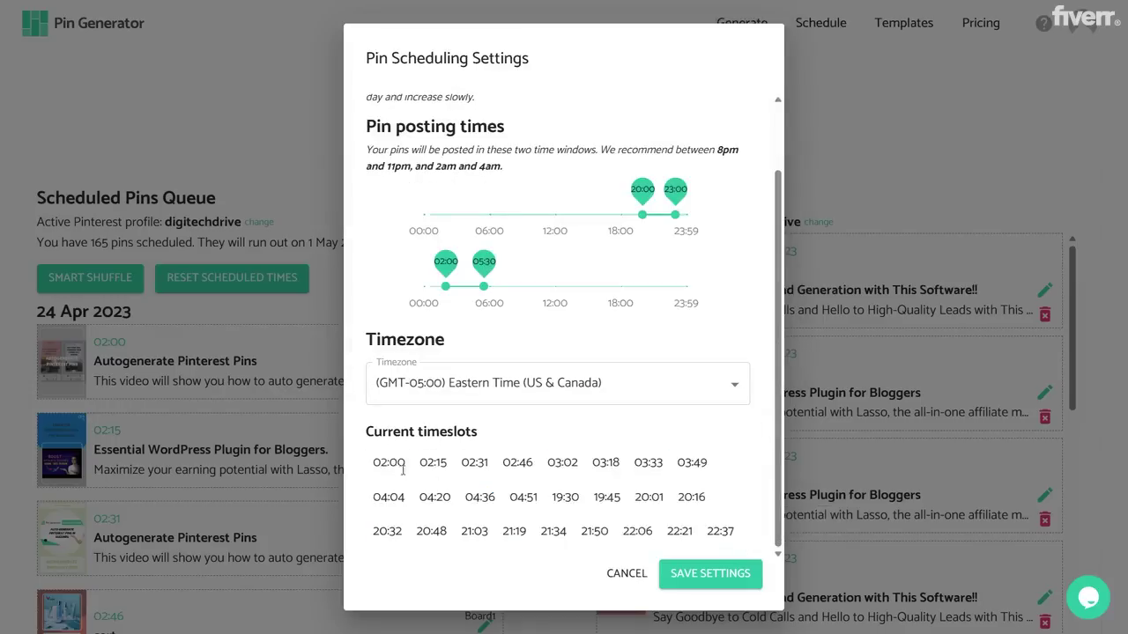
pyautogui.moveTo(406, 467); pyautogui.dragTo(367, 467)
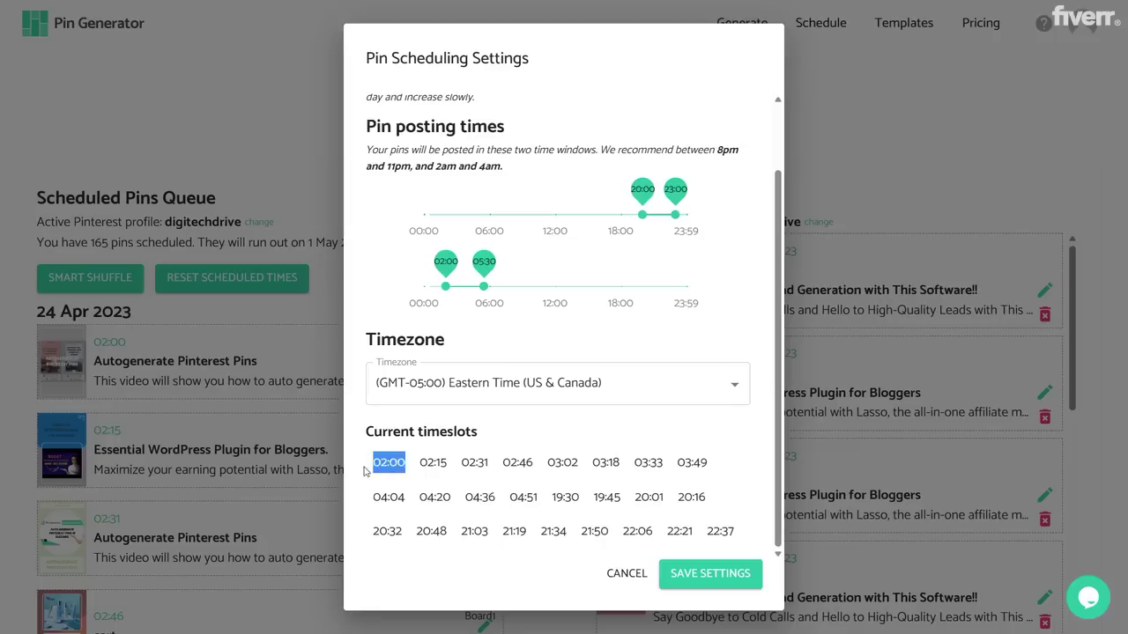
pyautogui.doubleClick(433, 467)
pyautogui.doubleClick(474, 464)
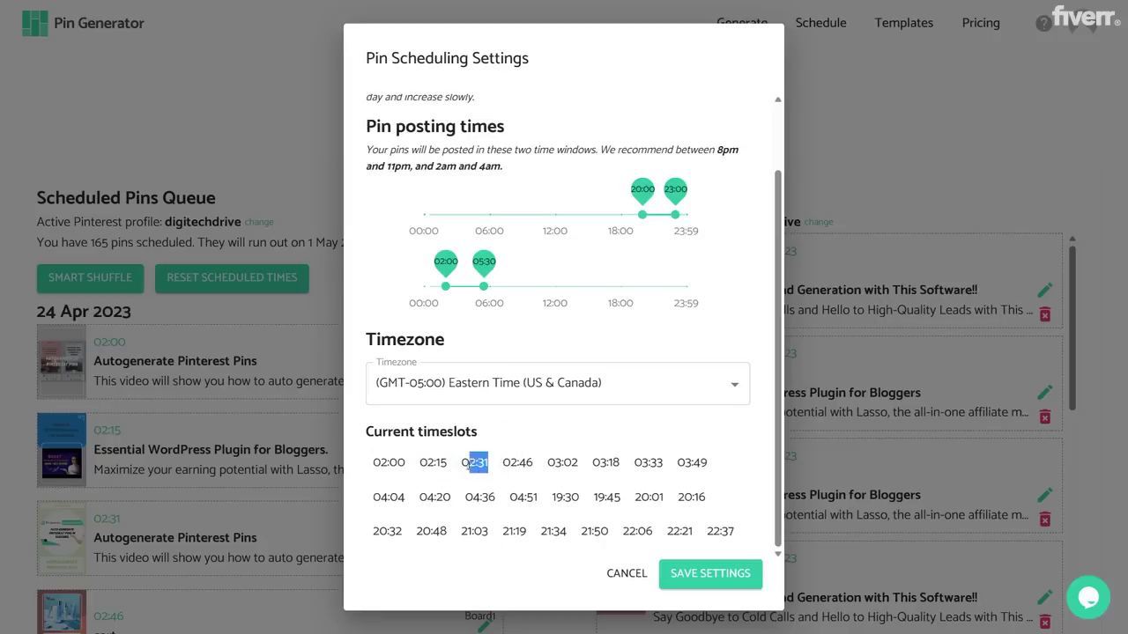
pyautogui.click(707, 451)
pyautogui.scroll(2, 730, 257)
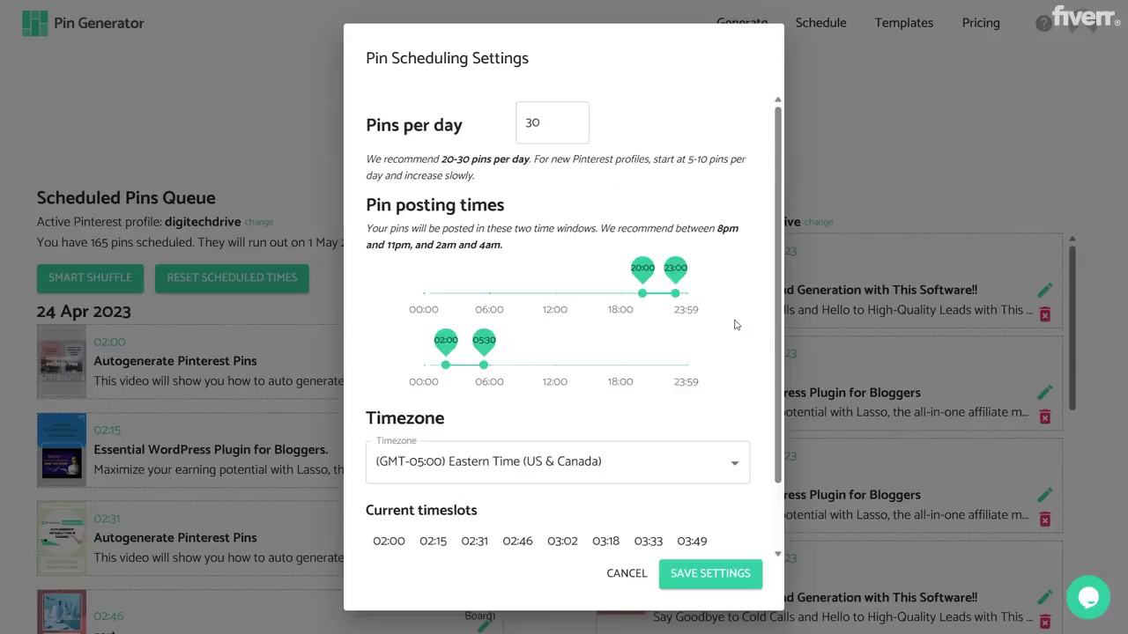
pyautogui.click(728, 584)
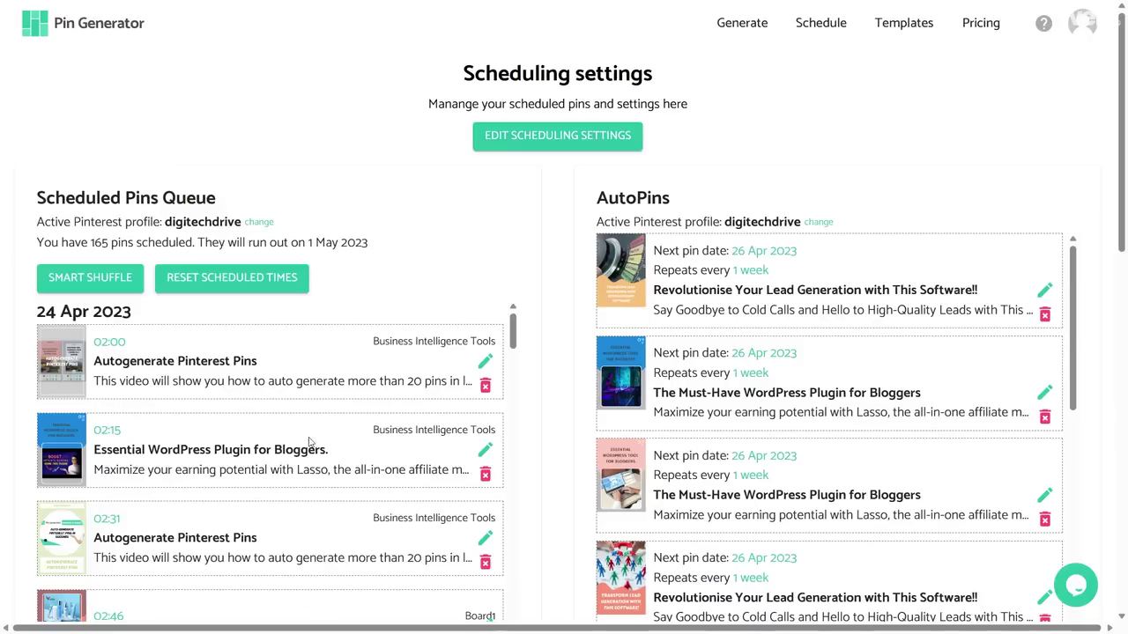
# Step: Reset scheduled times so the queue ends 29 Apr 2023, then smart-shuffle the queued pins
pyautogui.click(253, 287)
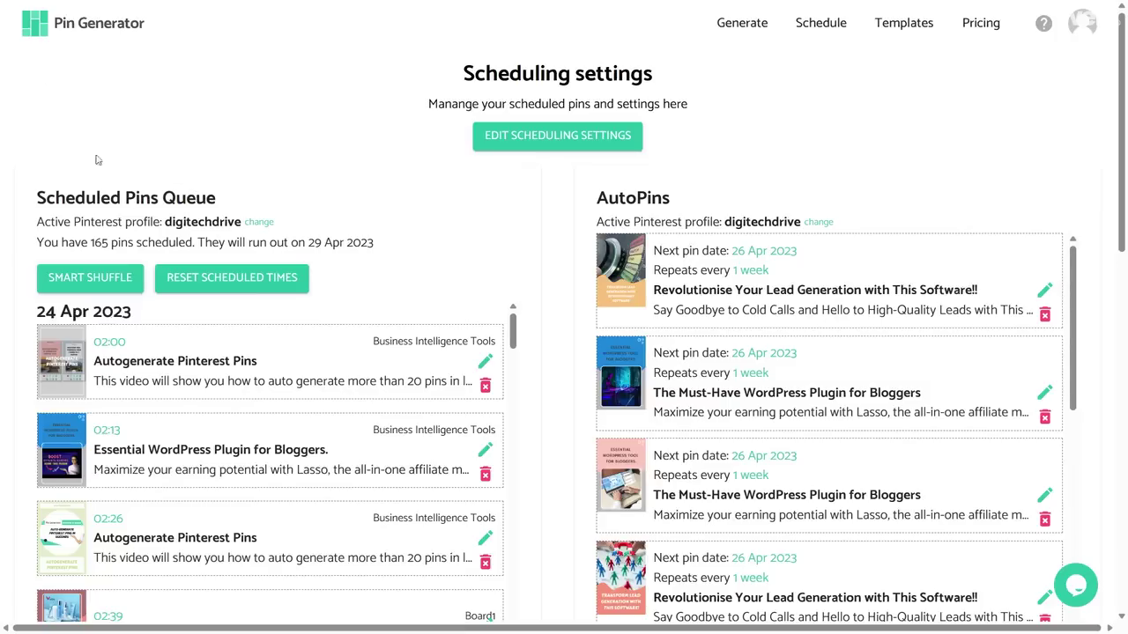
pyautogui.click(87, 289)
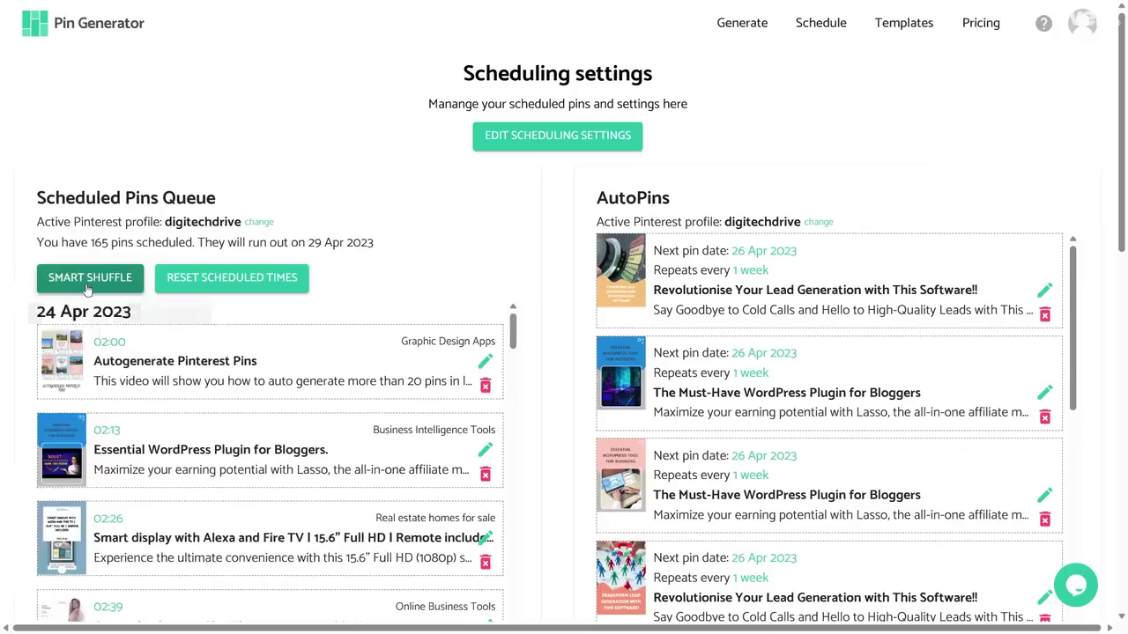
# Step: Save the current pin design settings from the Generate page
pyautogui.click(733, 33)
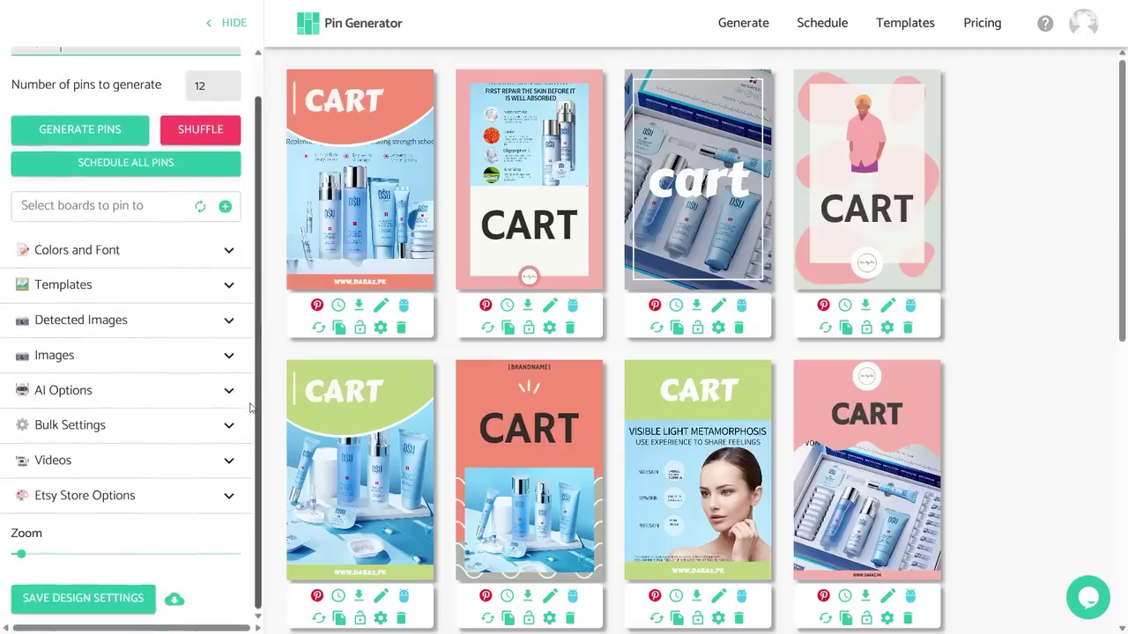
pyautogui.click(85, 607)
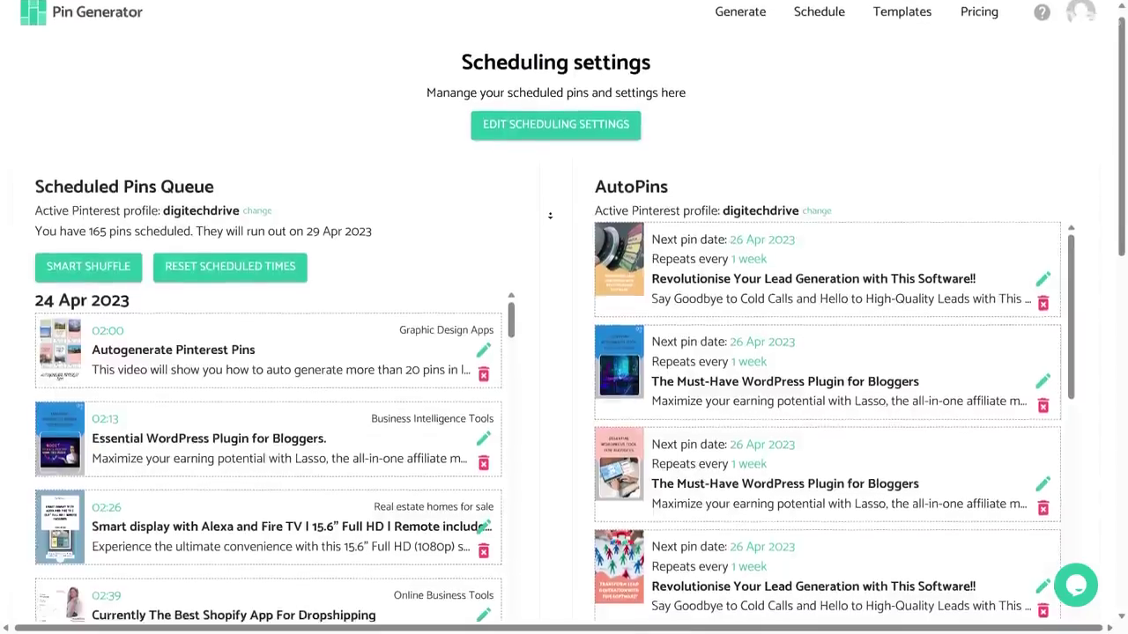
# Step: Scroll through the reshuffled 165-pin queue starting 24 Apr and the weekly AutoPins list
pyautogui.scroll(-1, 549, 215)
pyautogui.scroll(-1, 550, 215)
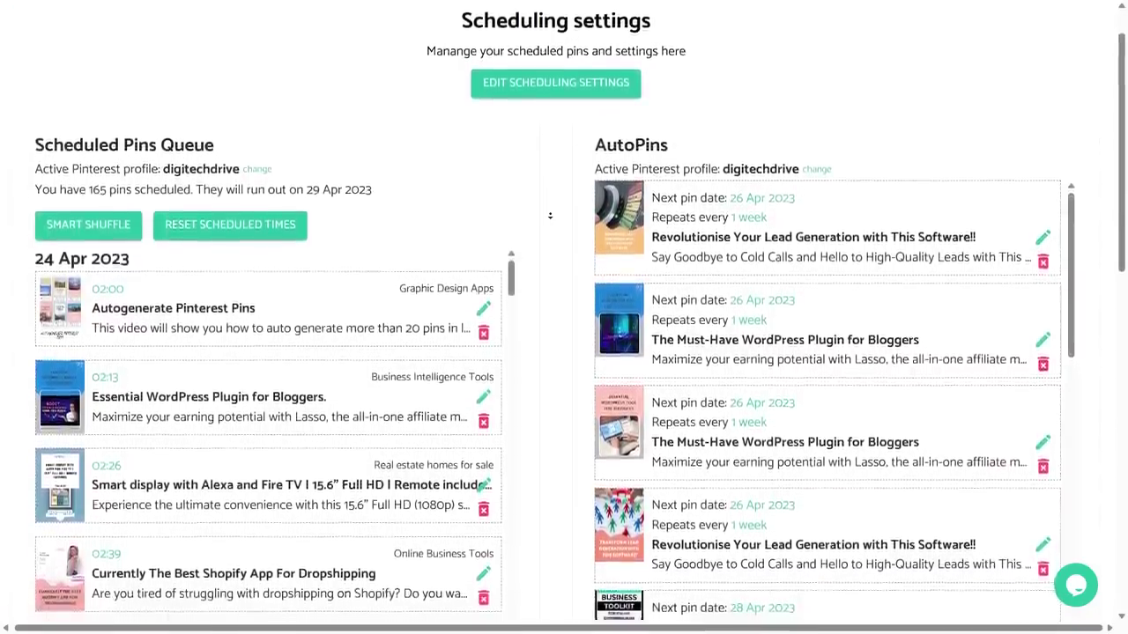
pyautogui.scroll(-1, 549, 215)
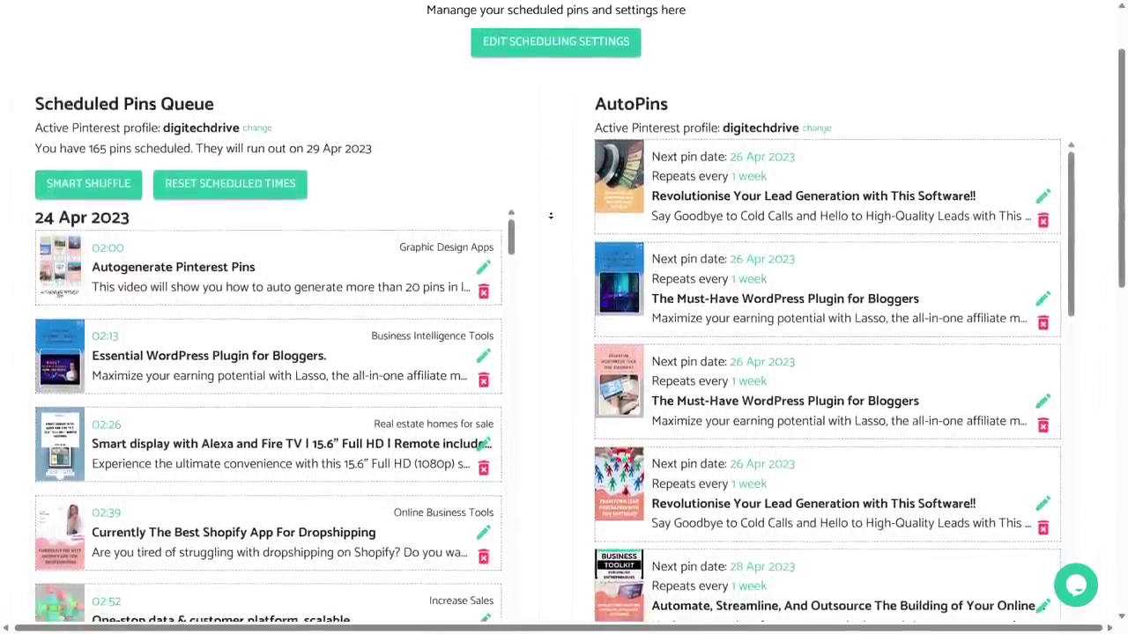
pyautogui.scroll(-1, 550, 215)
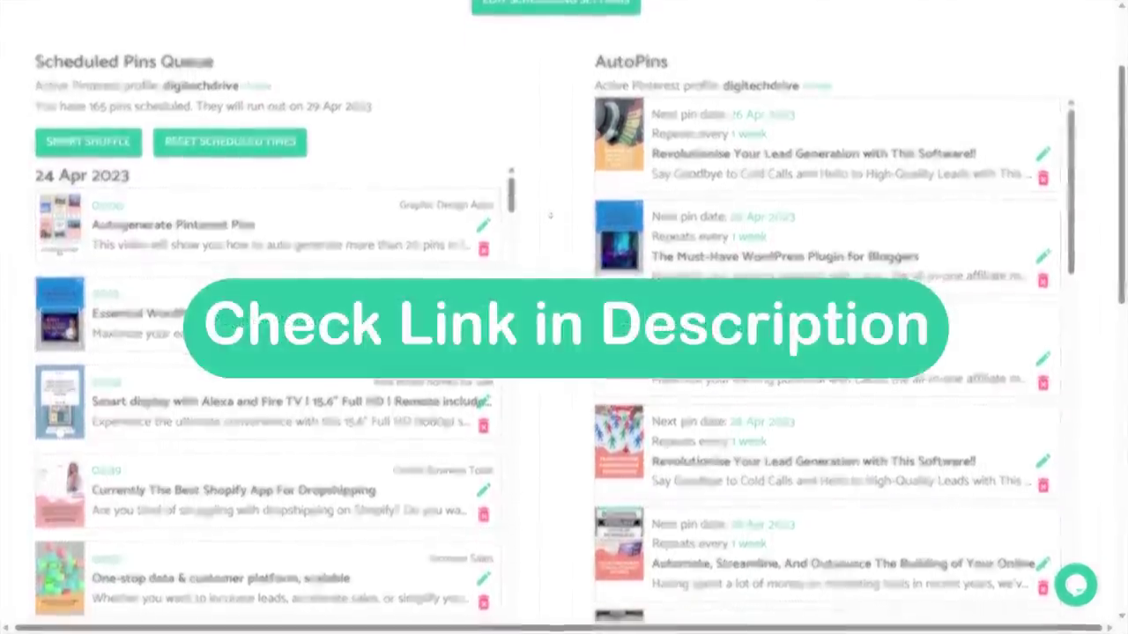
pyautogui.scroll(-1, 550, 215)
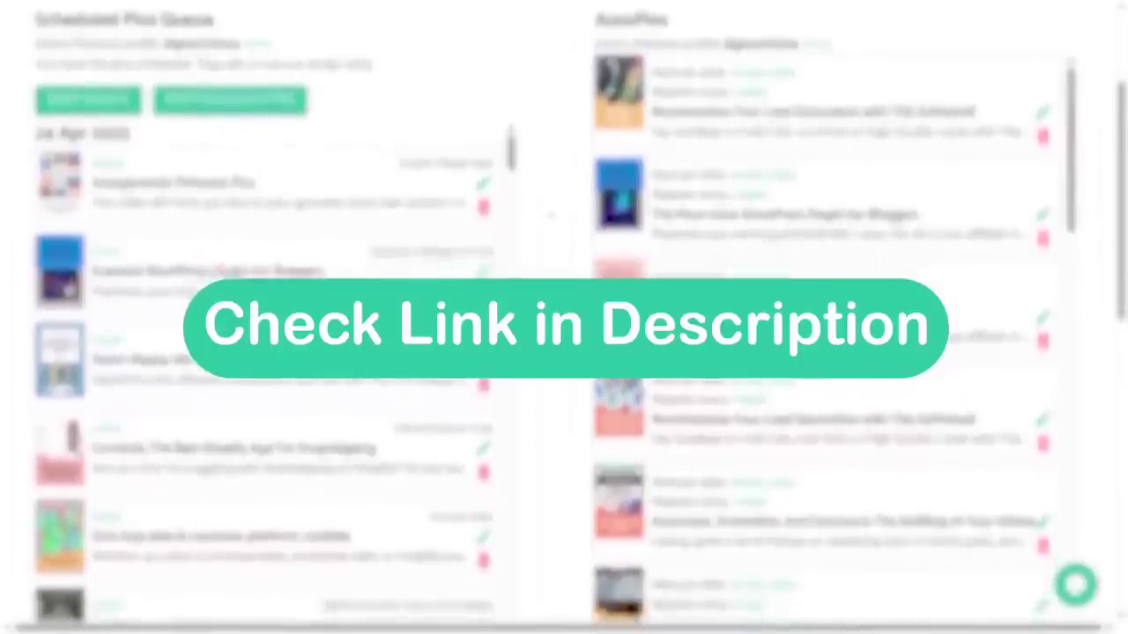
pyautogui.scroll(-2, 550, 215)
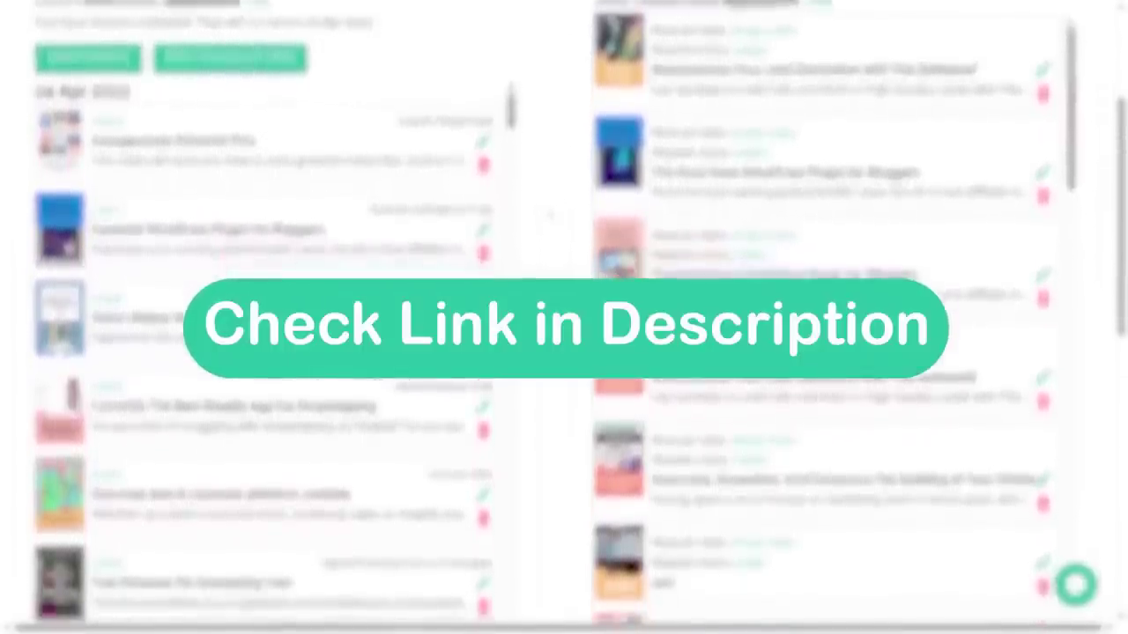
pyautogui.scroll(-3, 550, 215)
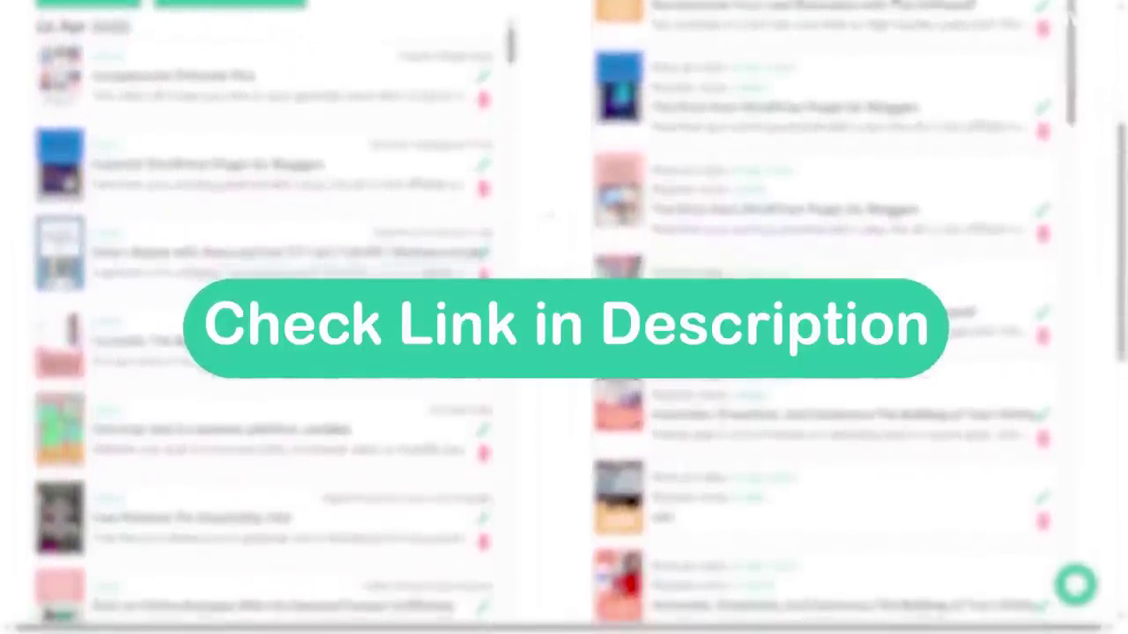
pyautogui.scroll(-1, 554, 214)
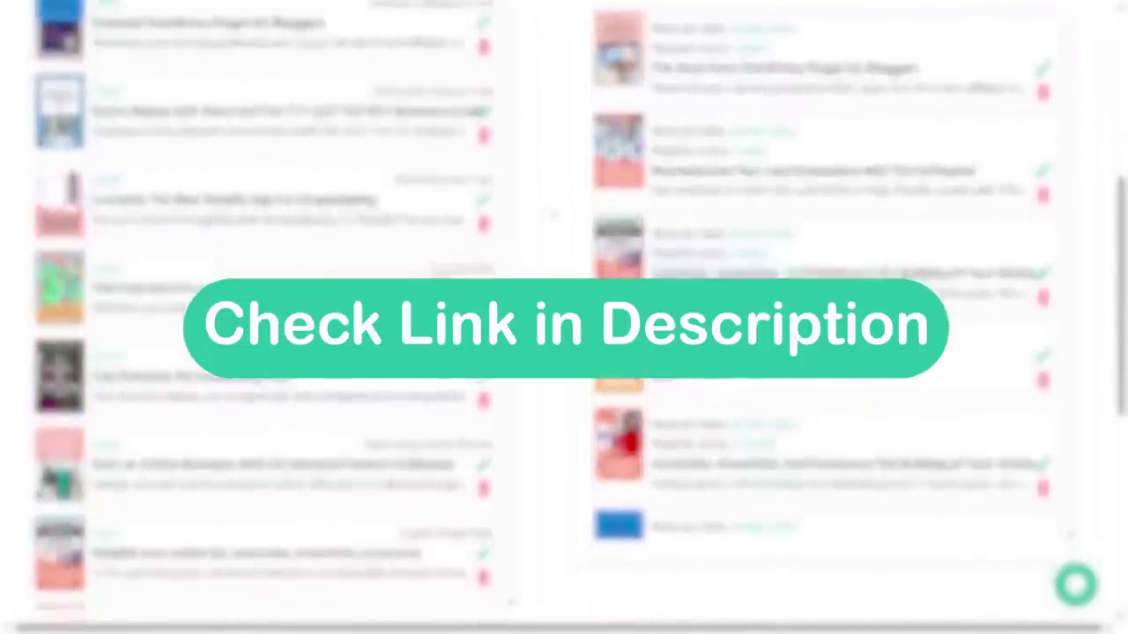
pyautogui.scroll(-1, 553, 214)
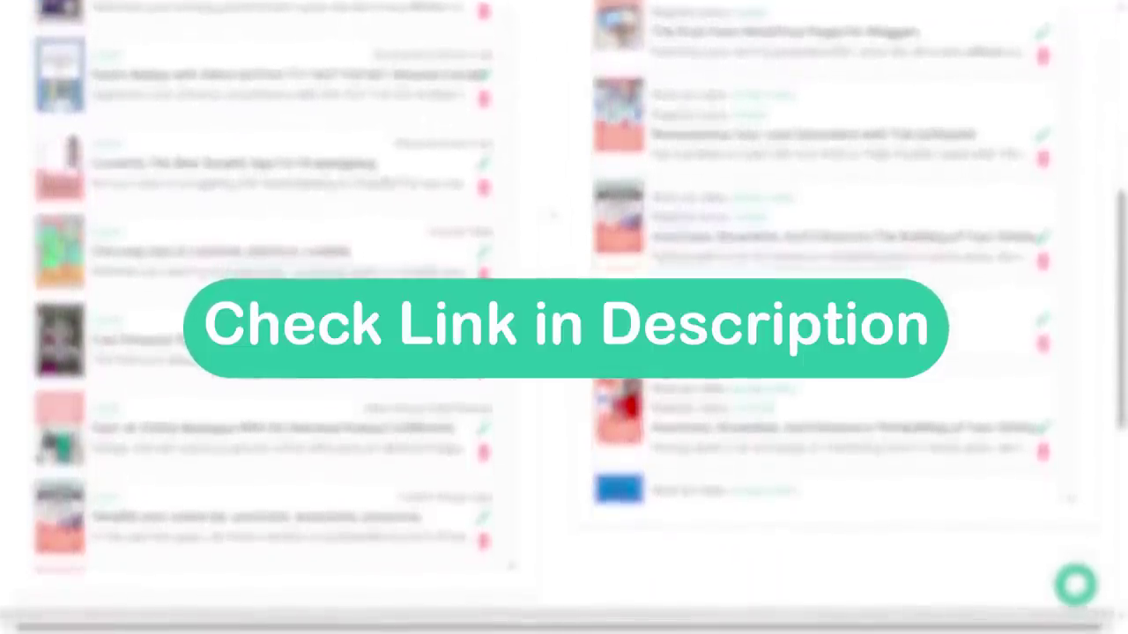
pyautogui.scroll(-1, 554, 214)
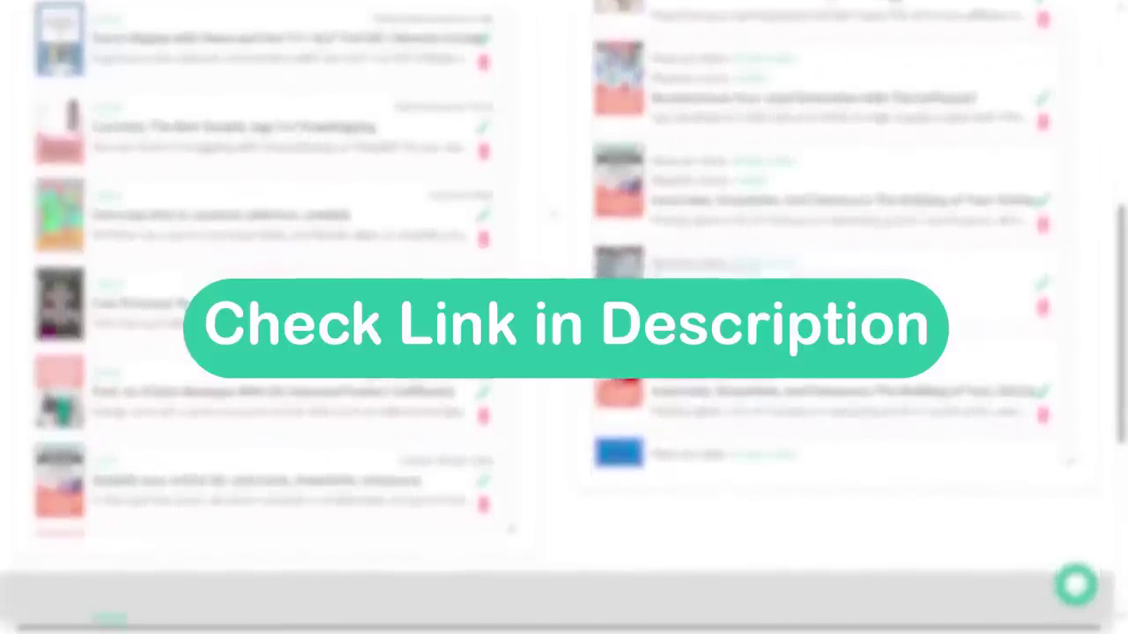
pyautogui.scroll(-1, 553, 214)
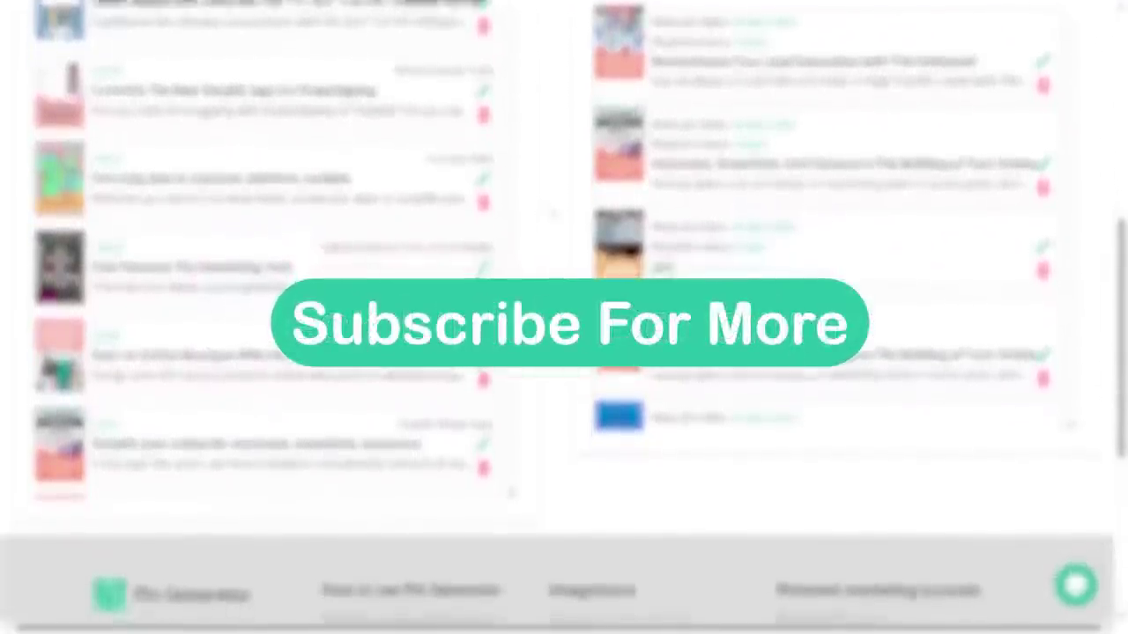
pyautogui.scroll(-1, 553, 215)
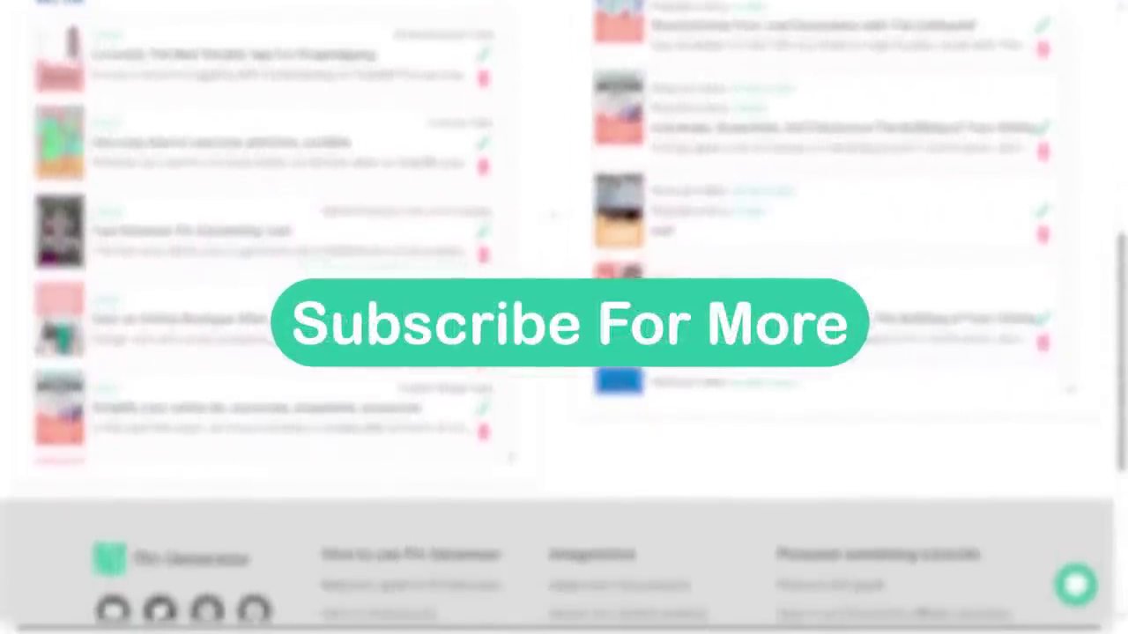